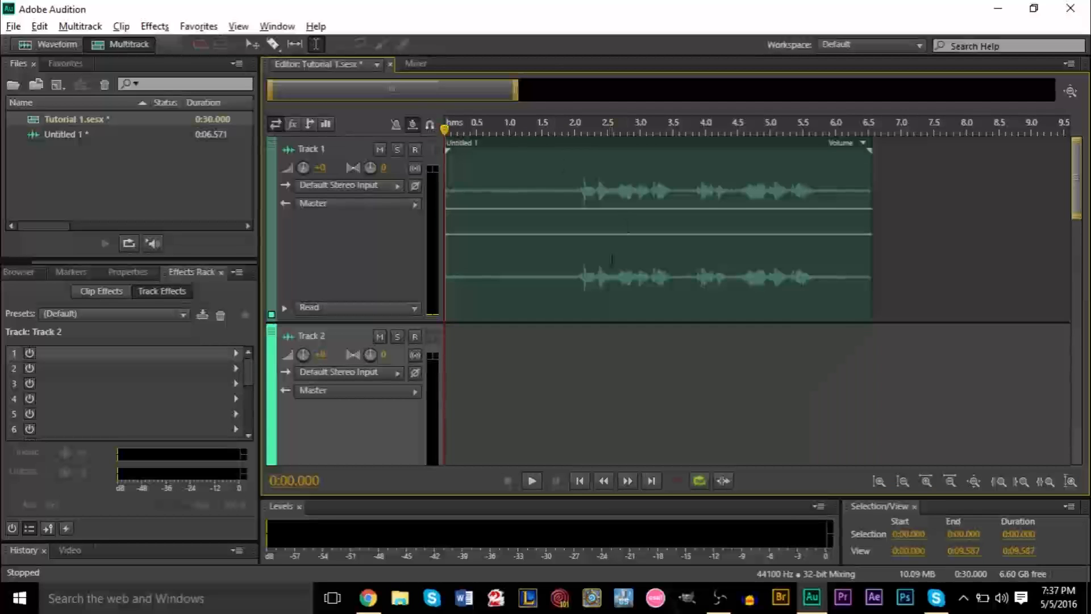
Step: Select the voice clip on Track 1 and play the raw recording from near its start
click(618, 250)
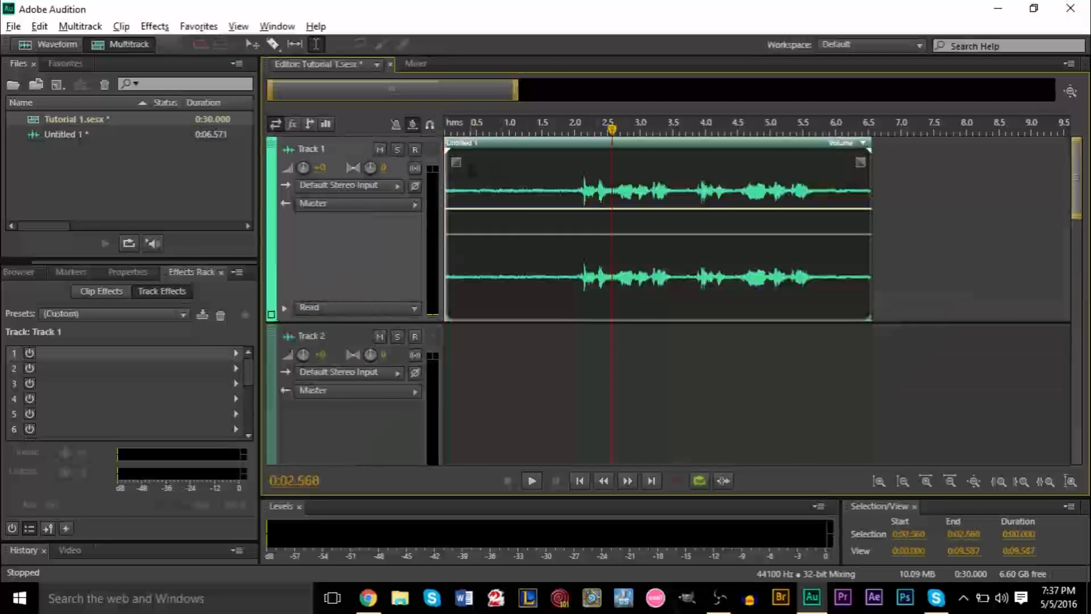
click(470, 171)
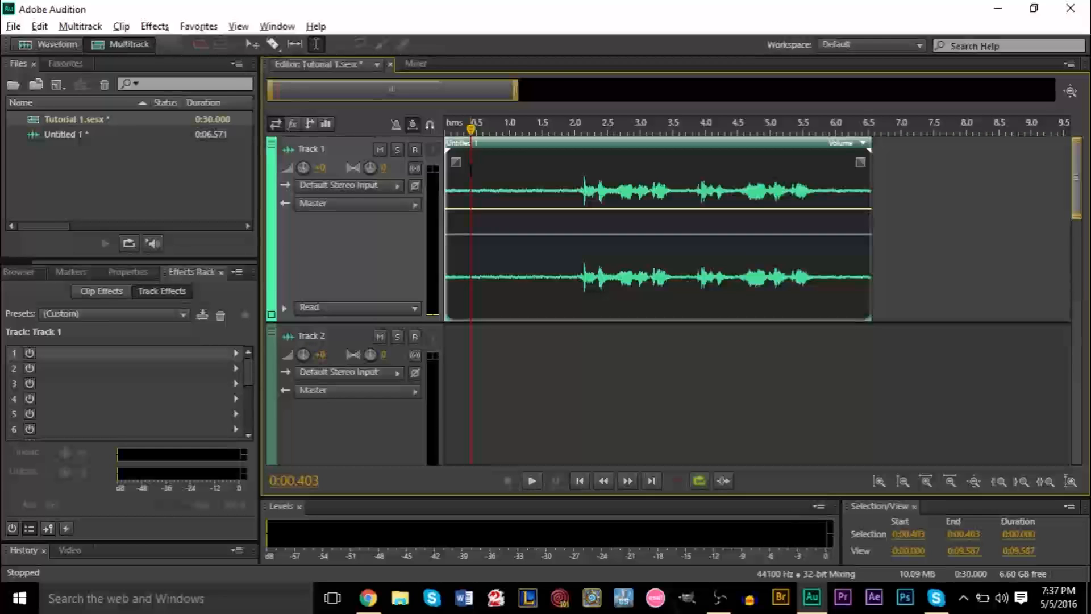
key(space)
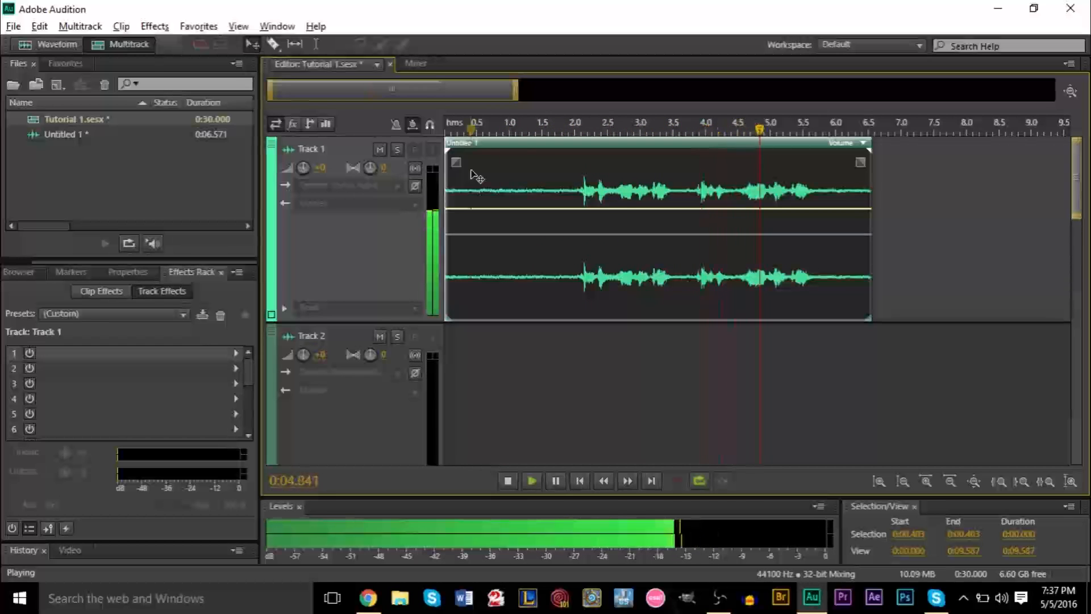
key(space)
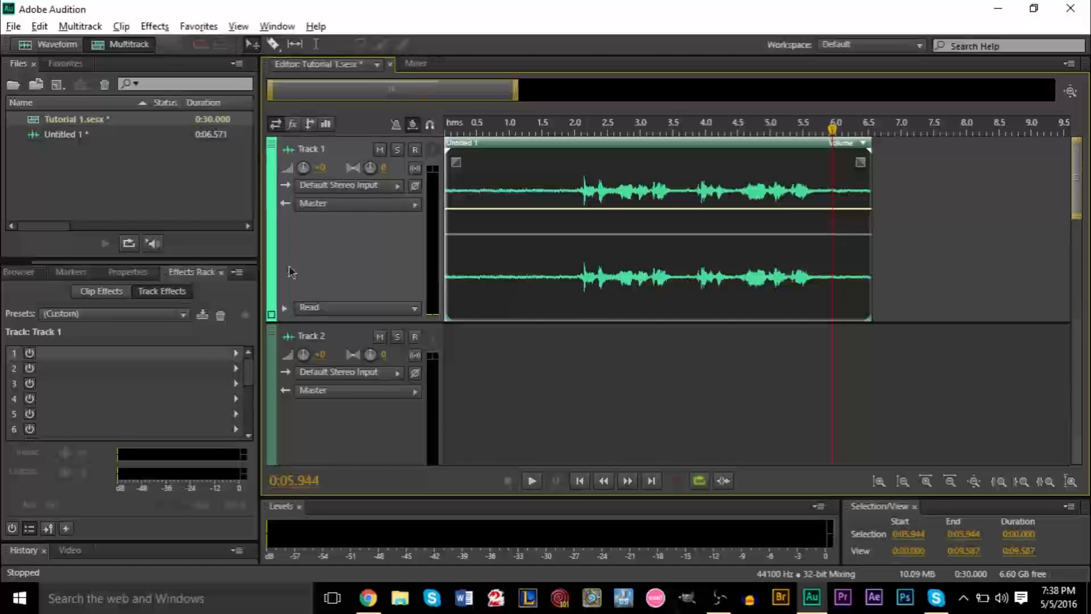
Step: Switch between Track 2 and Track 1, browse the Window list, and leave Track 1 selected
click(378, 426)
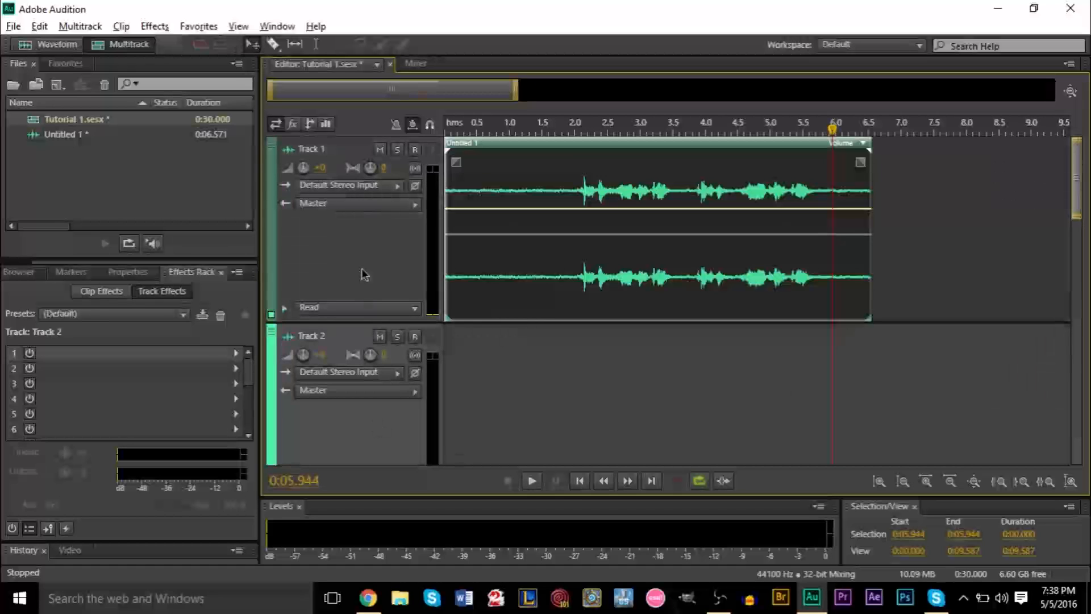
click(366, 274)
click(371, 426)
click(368, 272)
click(349, 457)
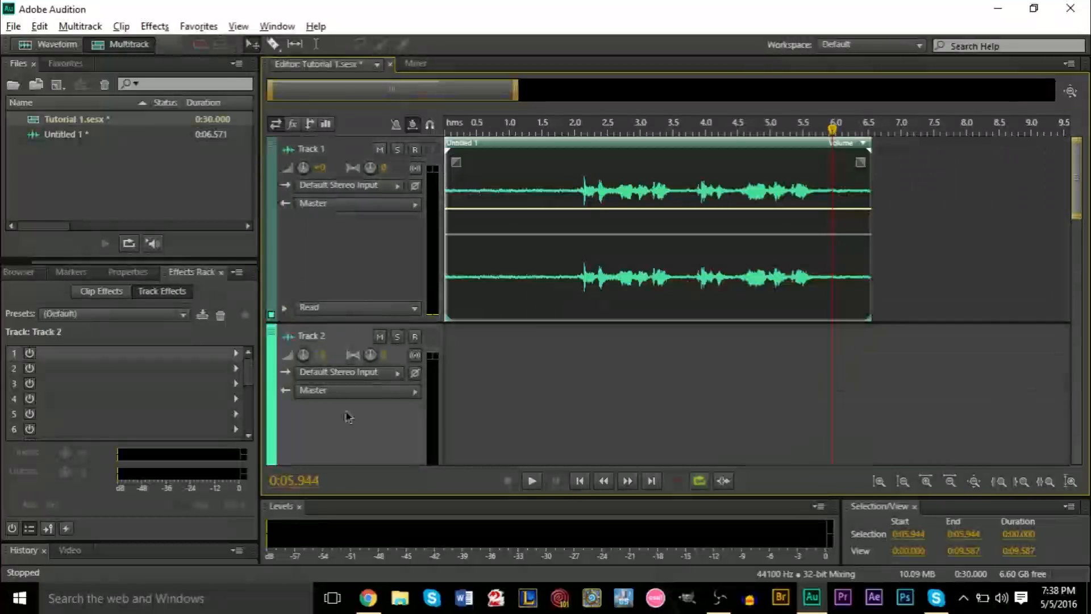
click(348, 299)
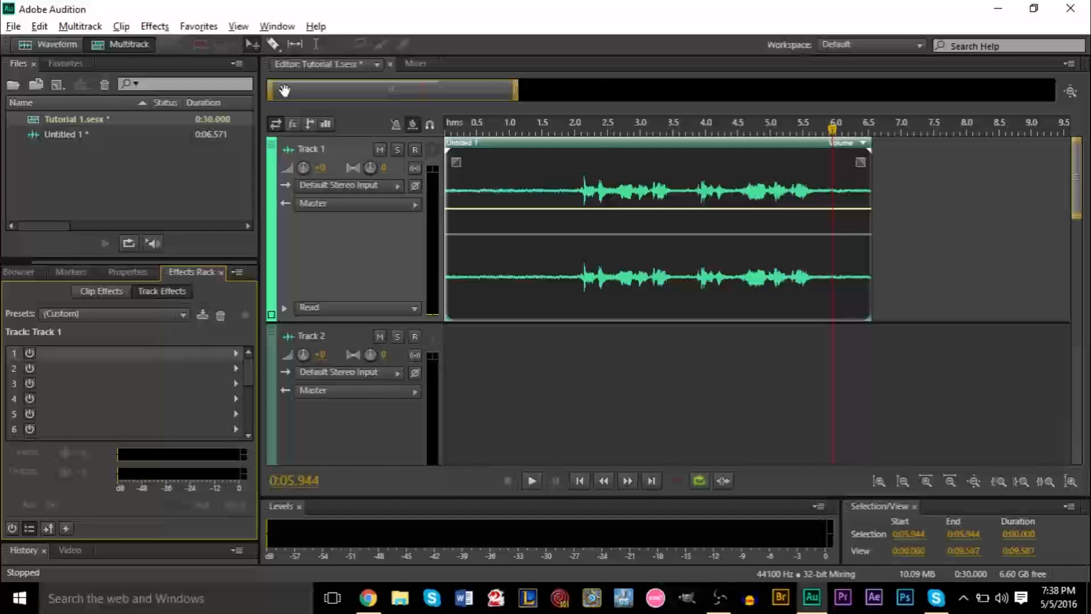
click(277, 26)
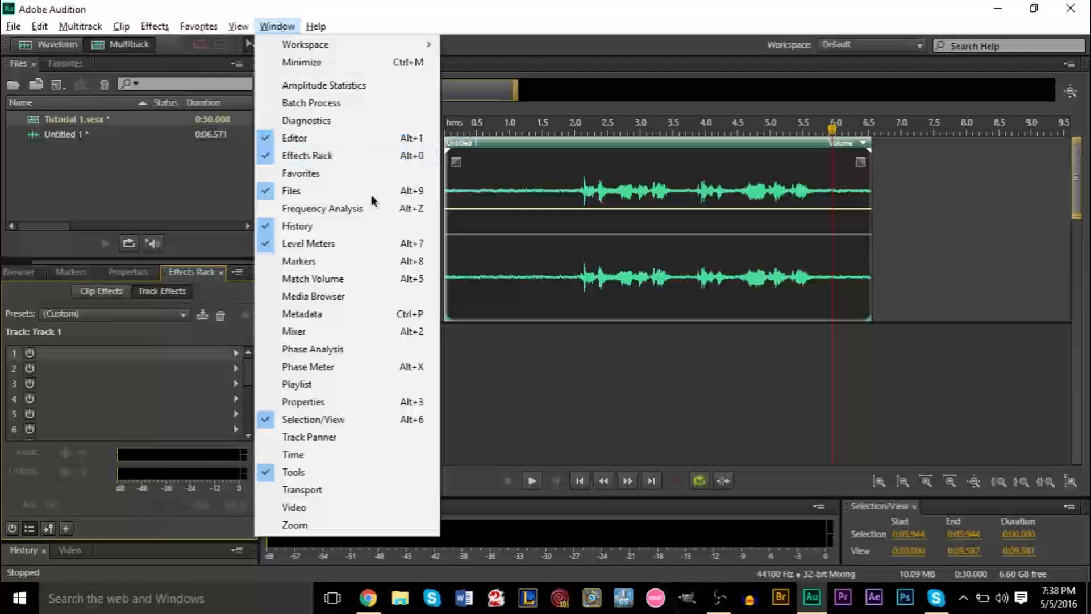
click(531, 406)
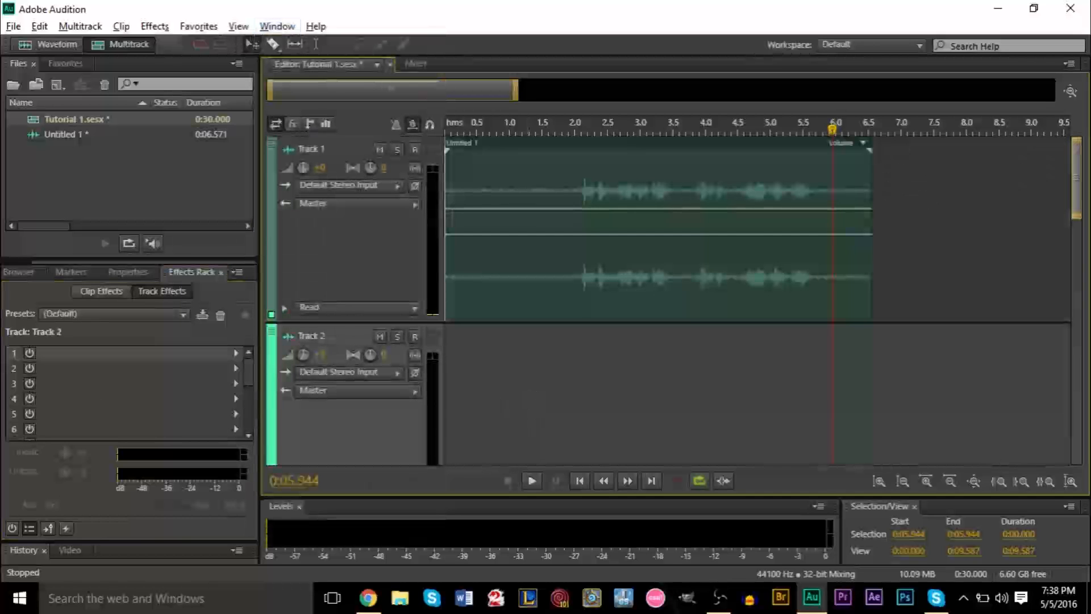
click(388, 274)
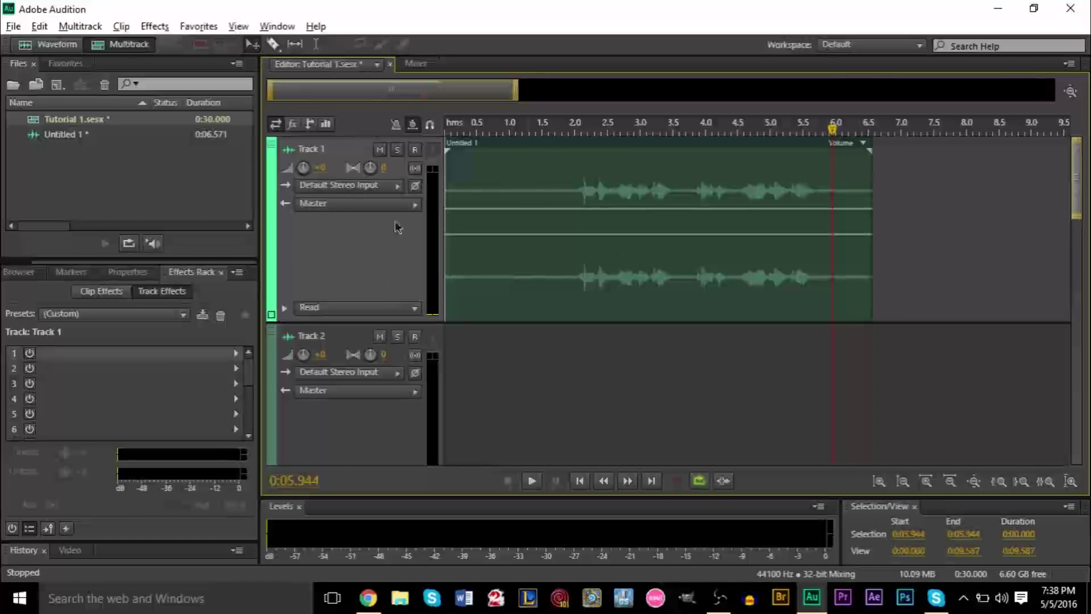
Step: Add Adaptive Noise Reduction to Track 1's first Effects Rack slot and dismiss the performance warning
click(236, 353)
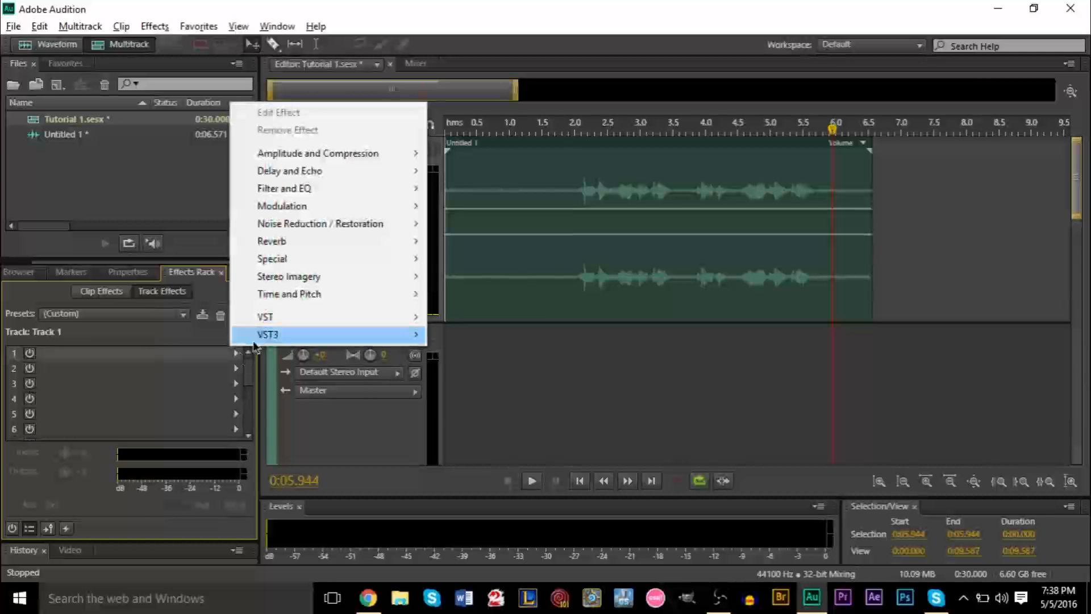
mouse_move(320, 224)
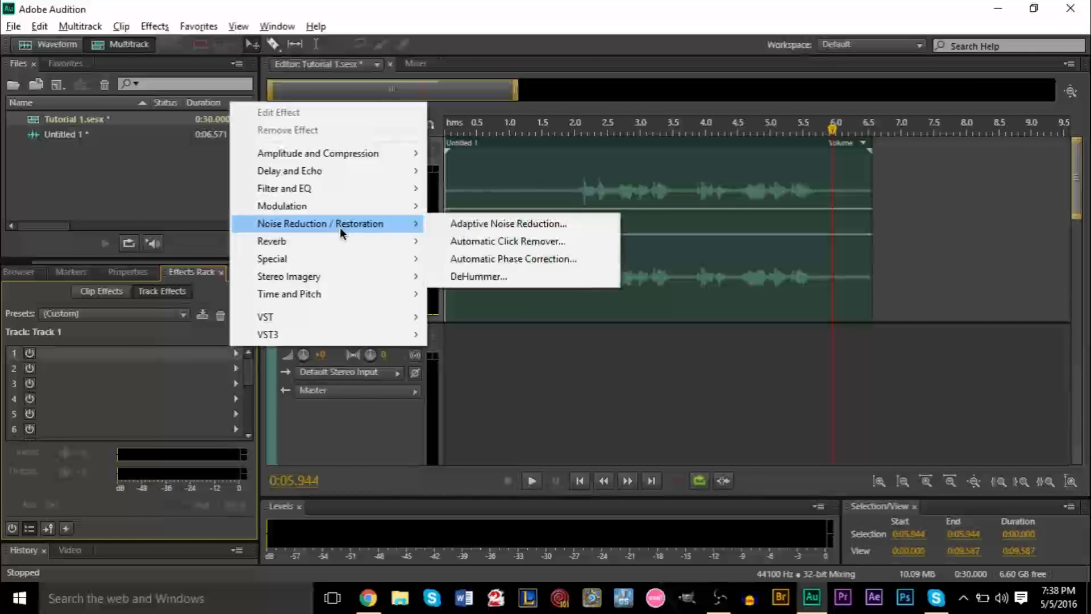
click(508, 228)
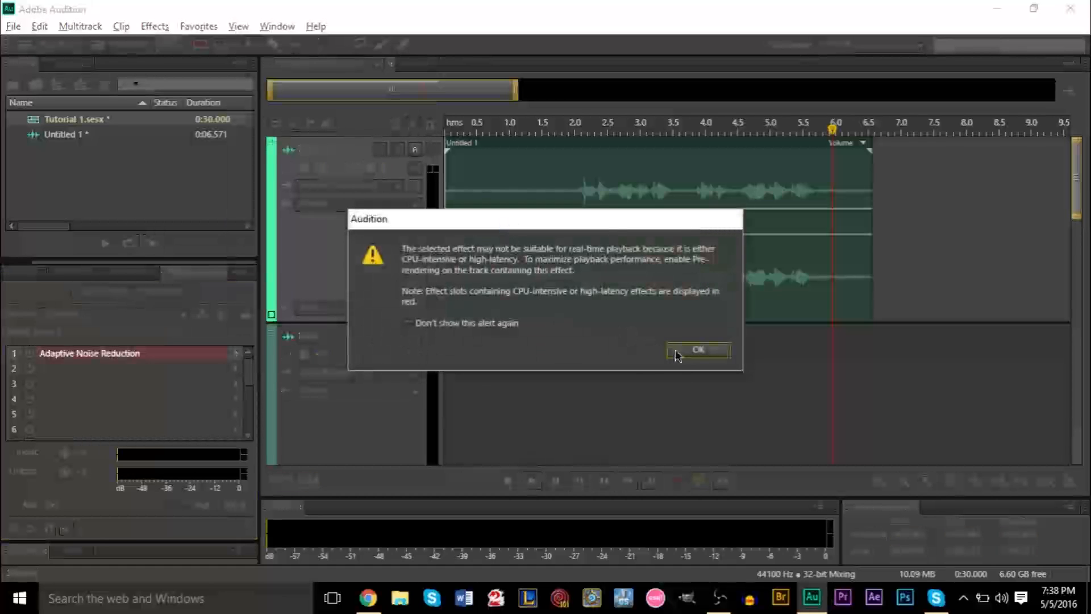
click(698, 350)
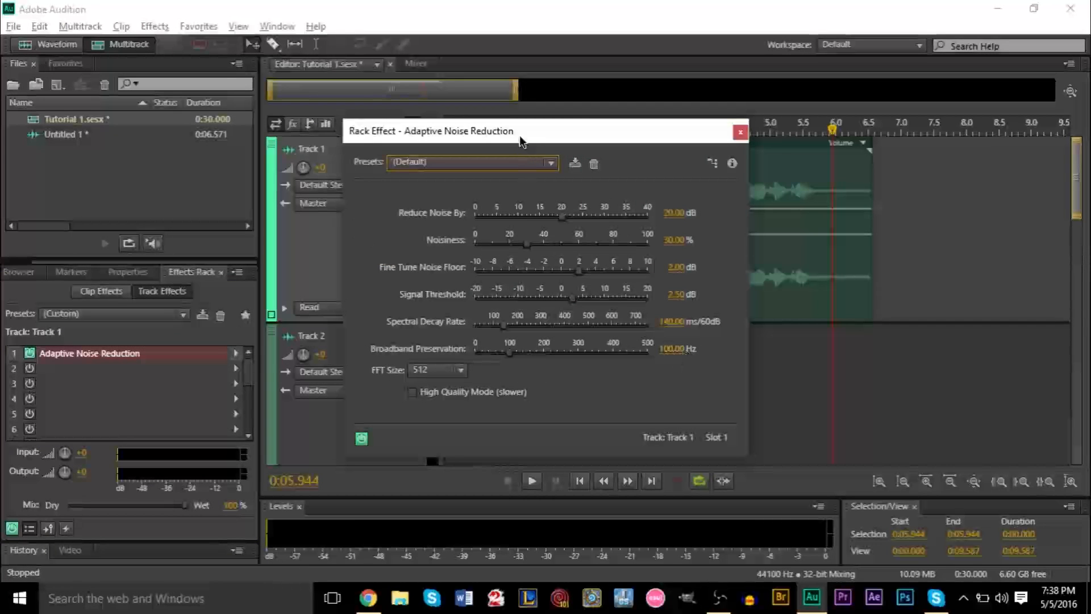
drag(520, 139, 580, 147)
Step: Choose the Heavy Noise Reduction preset and close the effect settings window
click(577, 178)
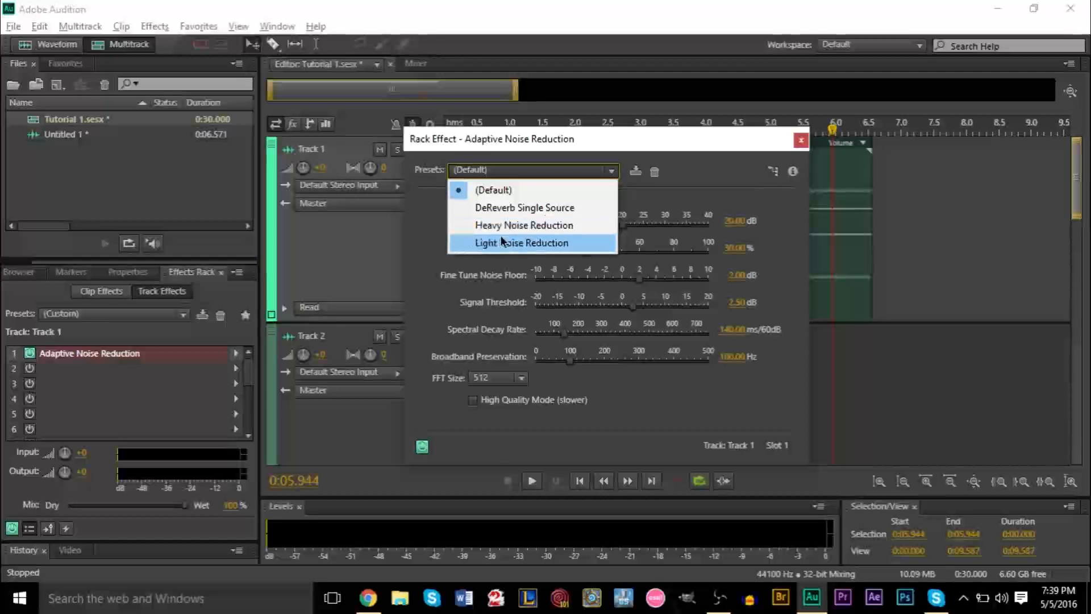
click(503, 225)
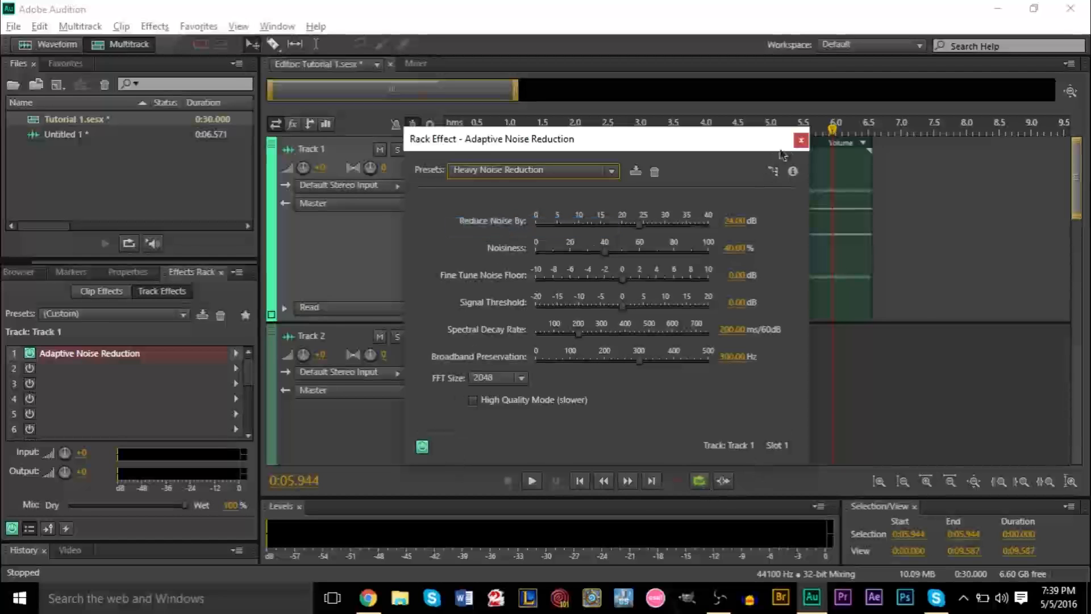
click(801, 140)
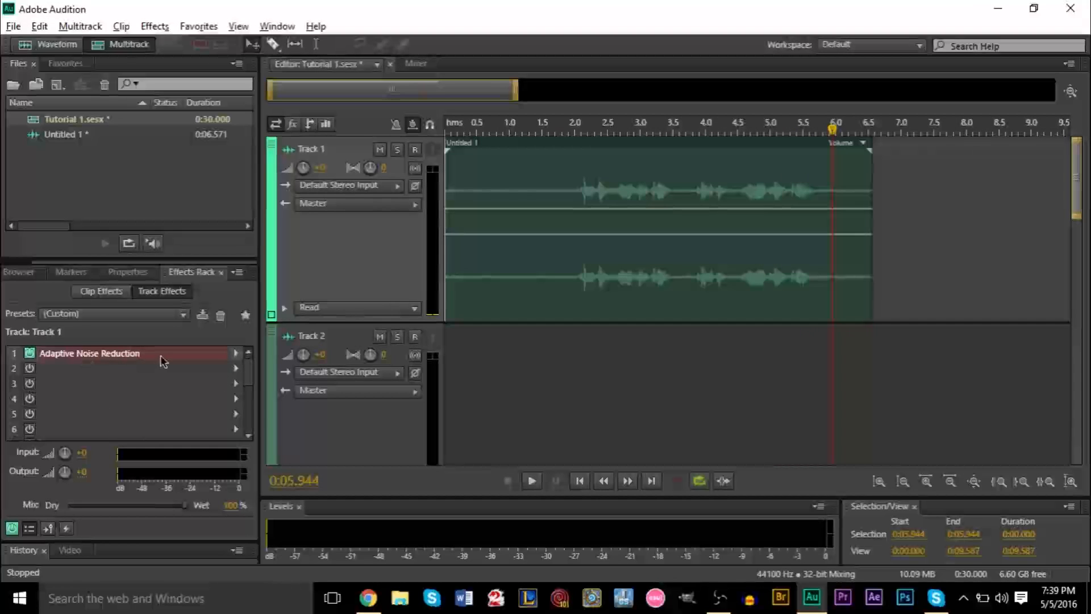
Step: Enable Pre-render Track for Track 1 and play the noise-reduced clip from 0:00
click(67, 529)
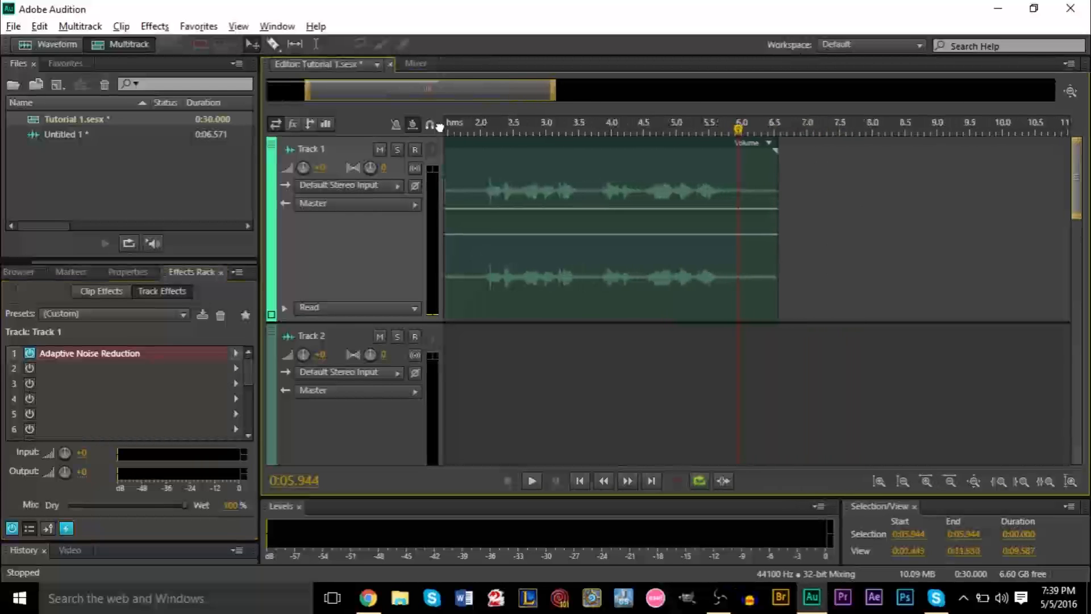
drag(503, 128, 394, 129)
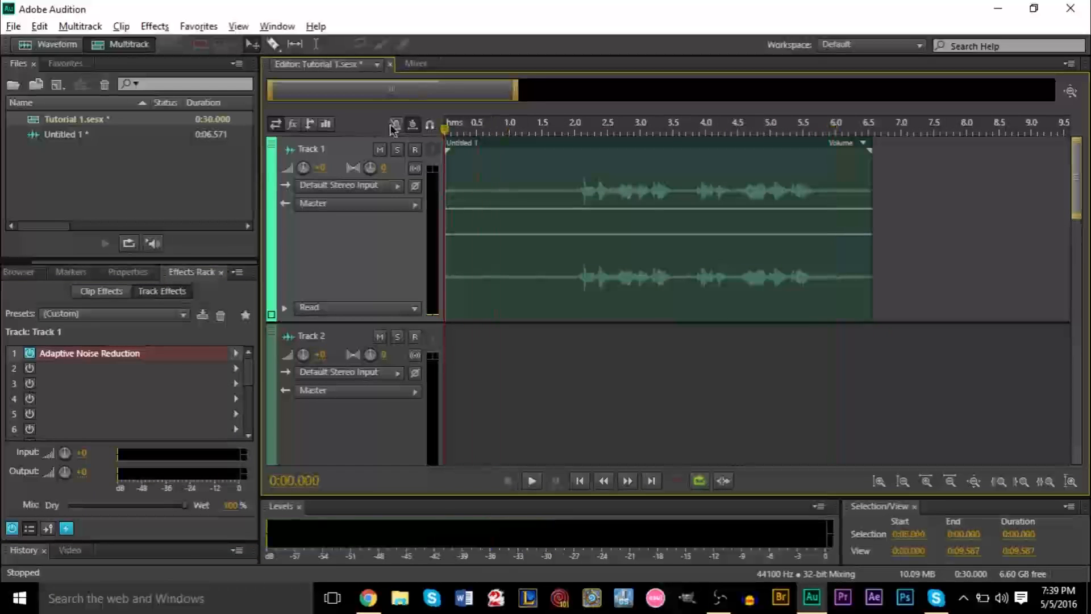
key(space)
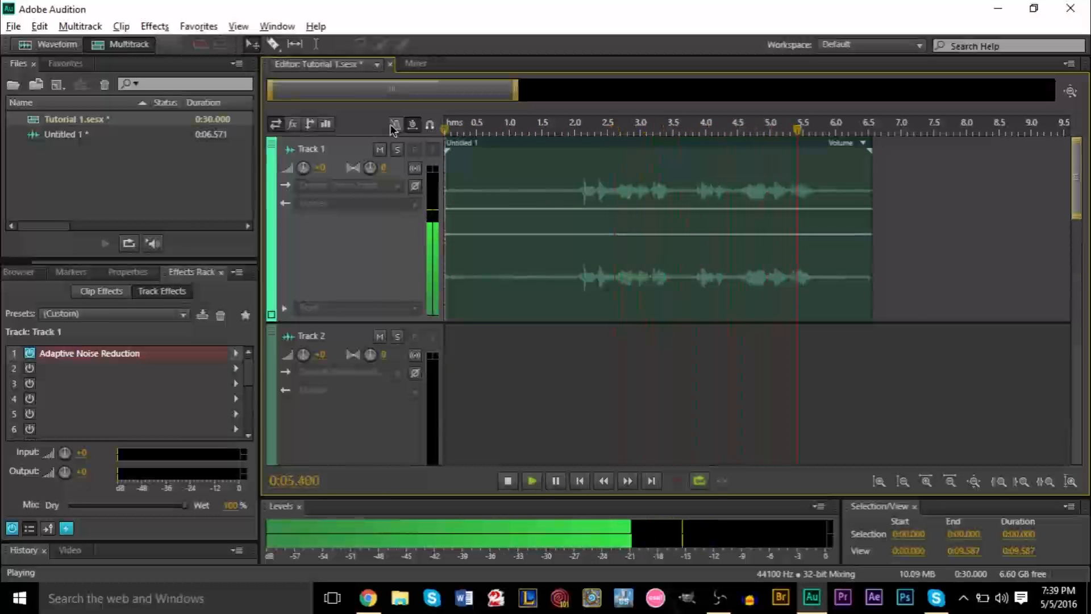
key(space)
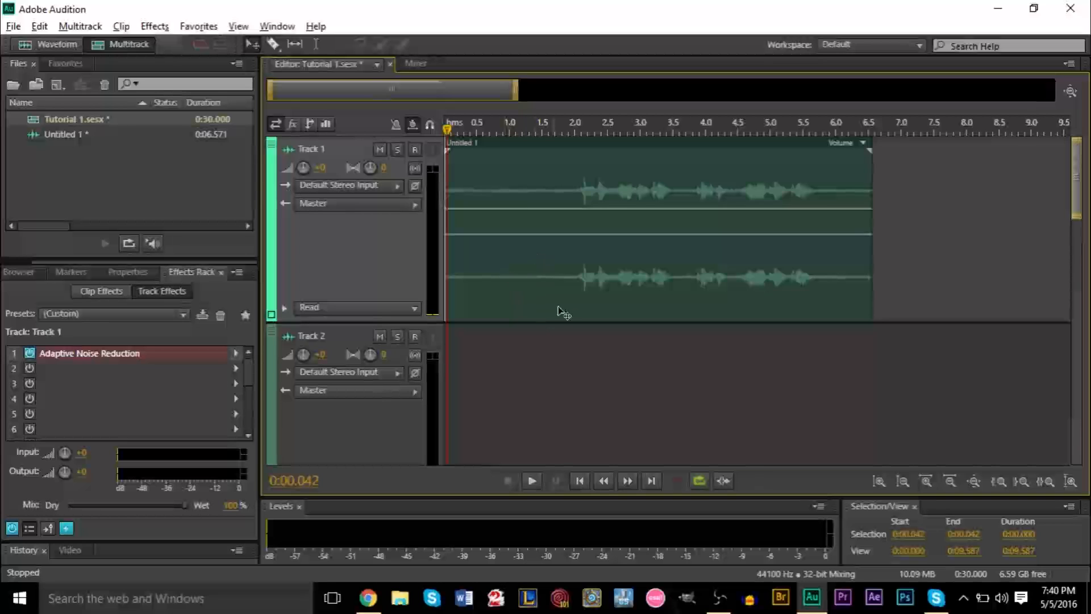
Step: Select the Track 1 clip, park the playhead near 1.9 s and delete the Adaptive Noise Reduction effect
click(571, 269)
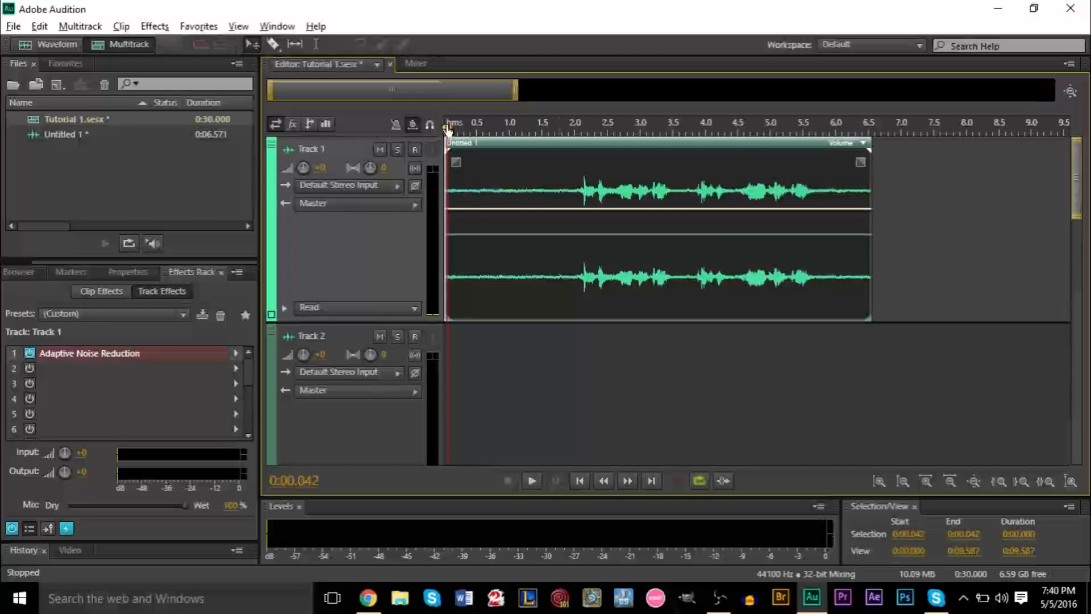
drag(449, 129, 571, 128)
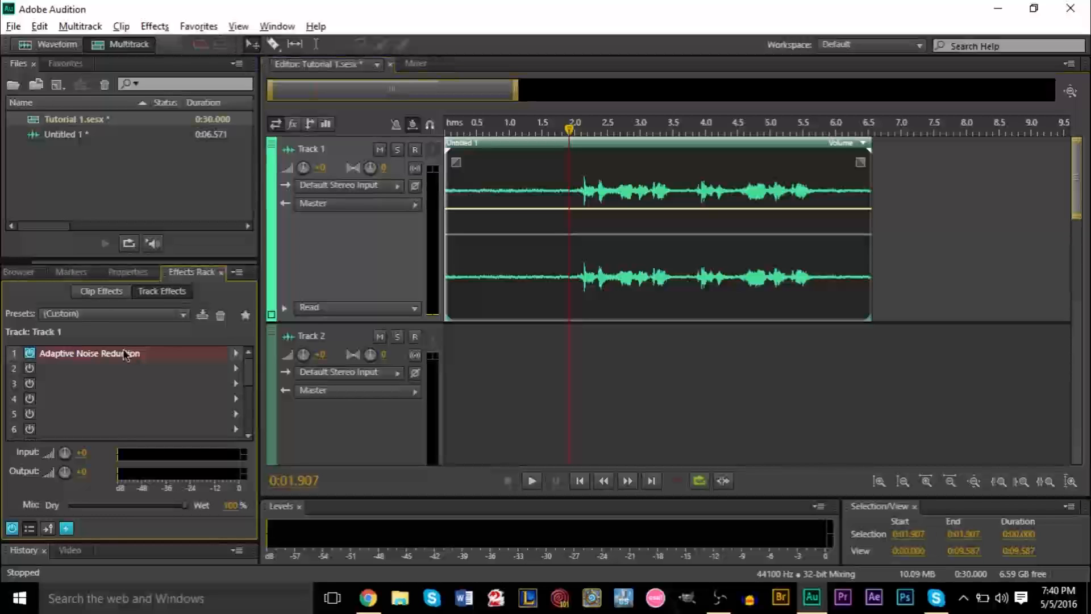
key(Delete)
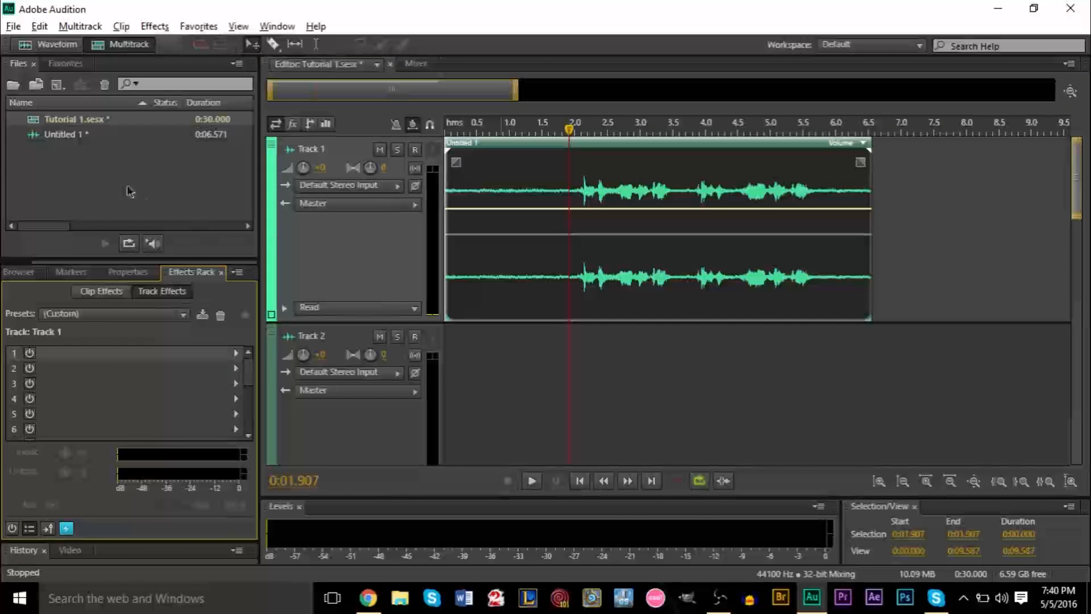
Step: Open the Untitled 1 recording in the waveform editor, undoing a stray drop onto Track 2 and cancelling the Open File dialog
double_click(75, 135)
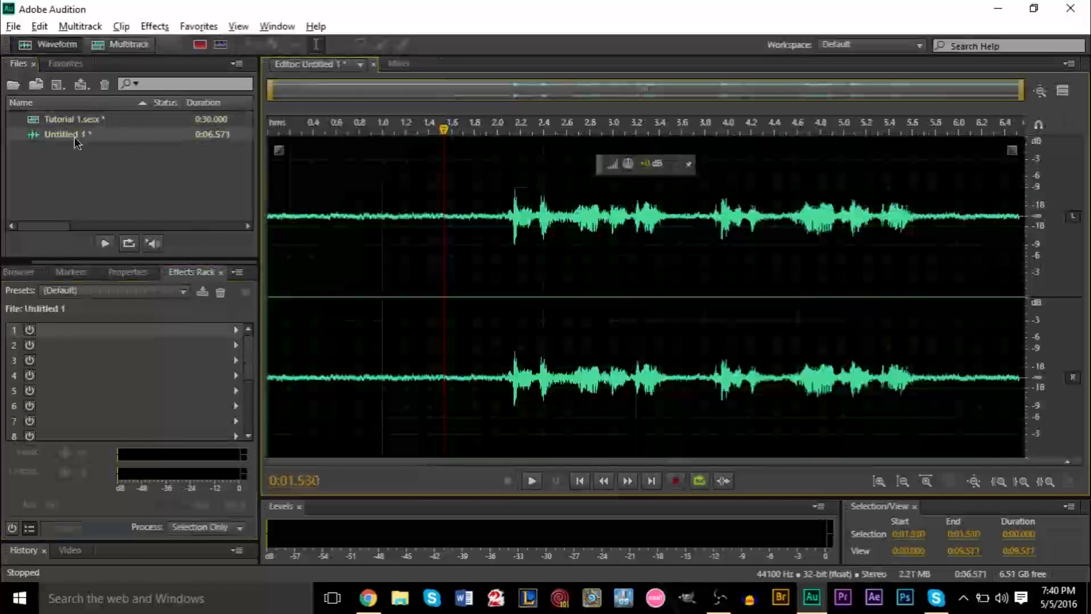
double_click(77, 120)
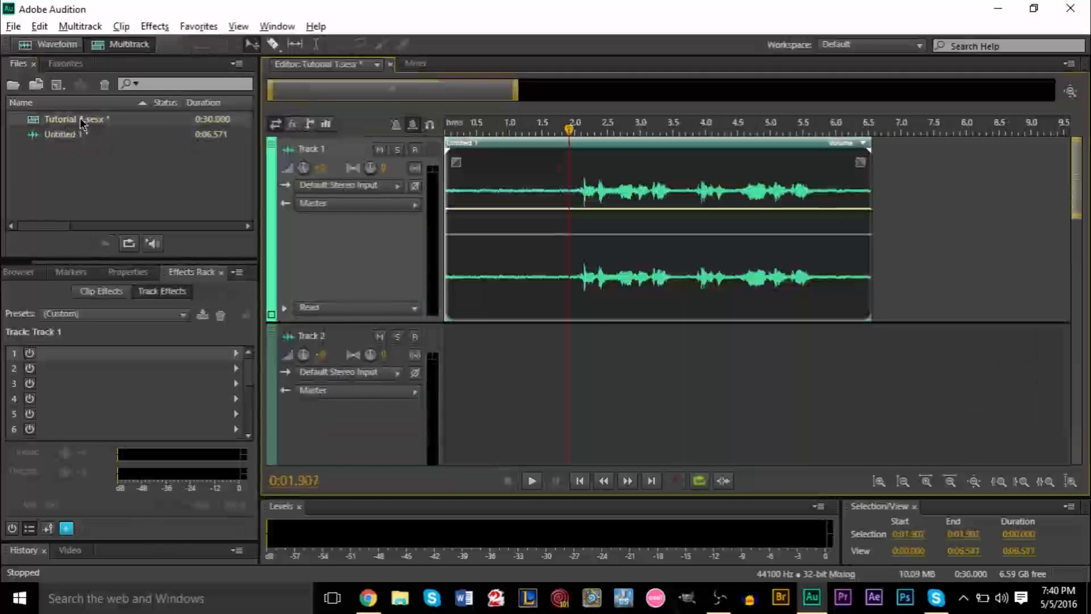
mouse_move(65, 134)
mouse_down()
mouse_move(436, 320)
mouse_move(483, 374)
mouse_up()
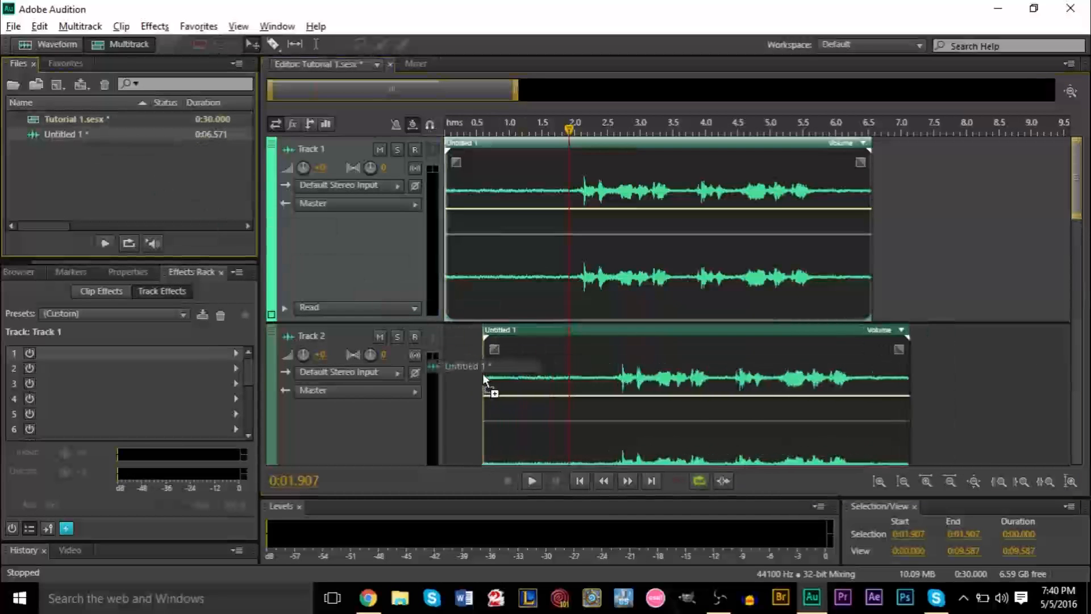
key(ctrl+z)
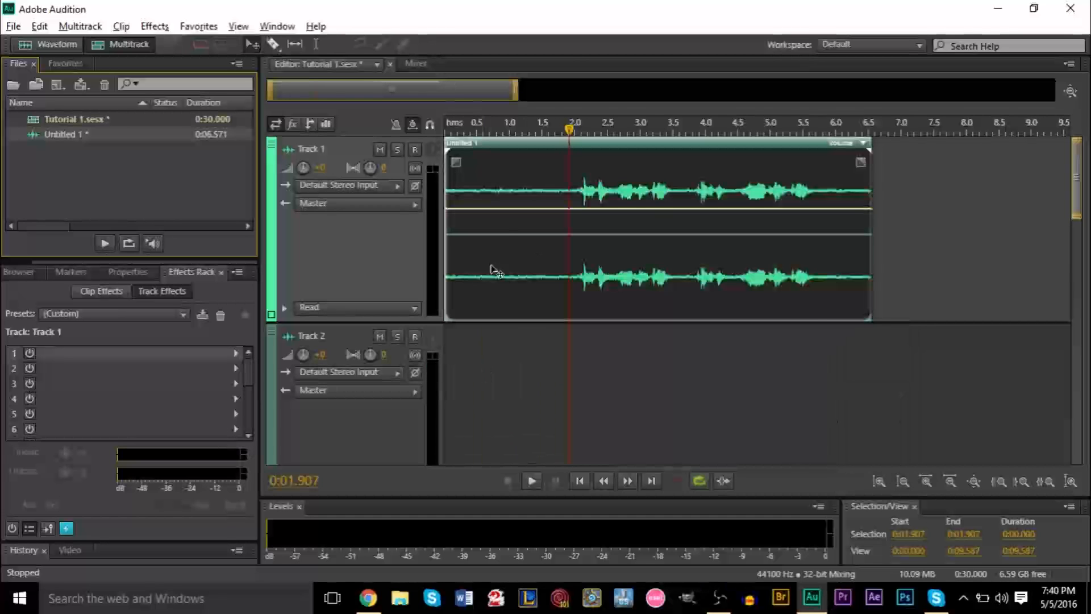
double_click(525, 200)
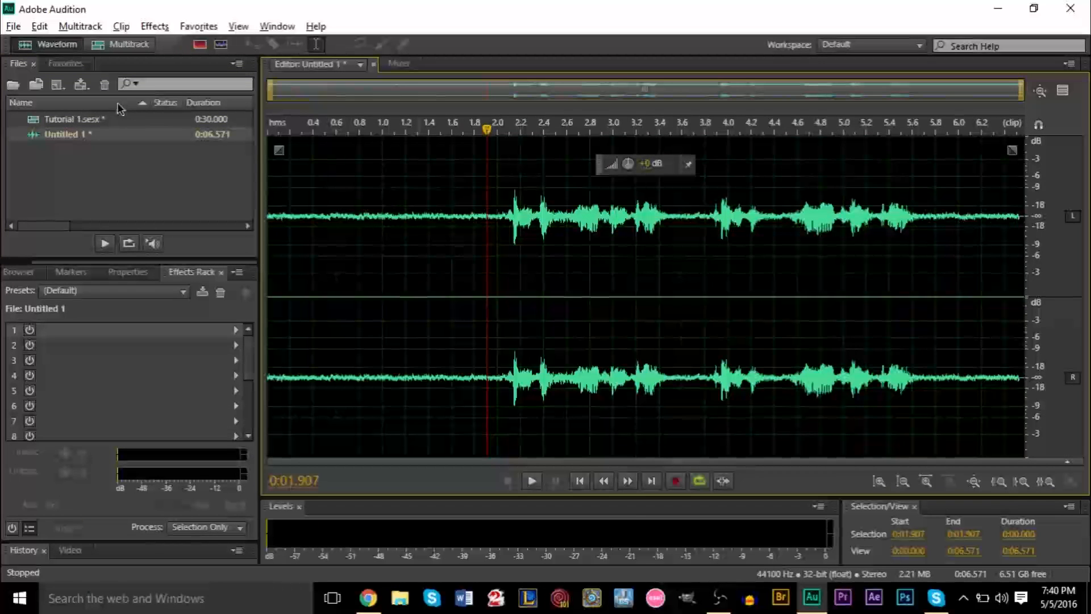
click(61, 143)
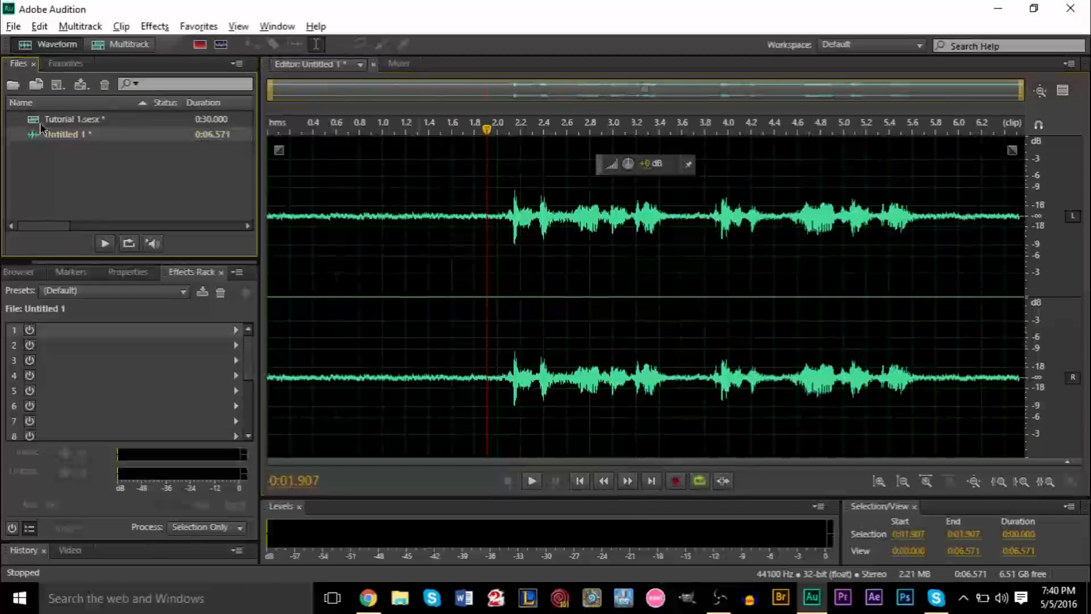
click(95, 189)
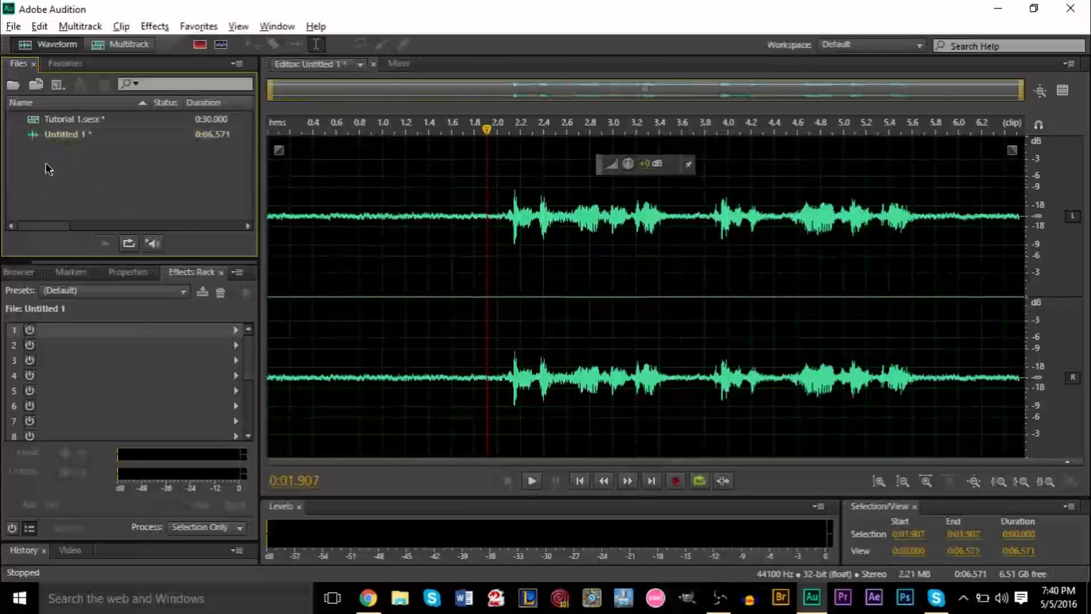
key(ctrl+o)
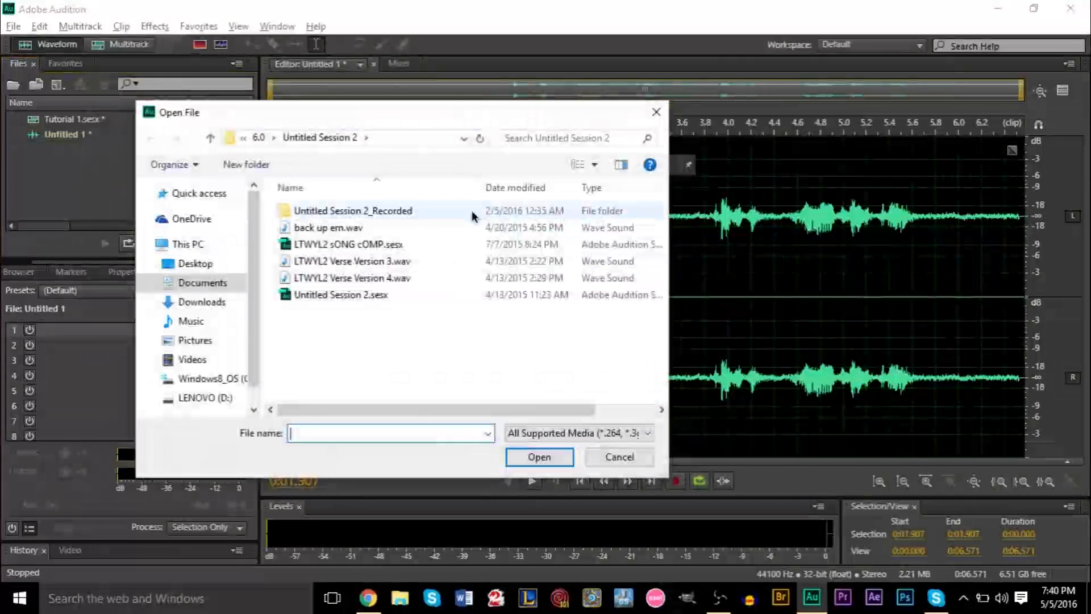
click(656, 113)
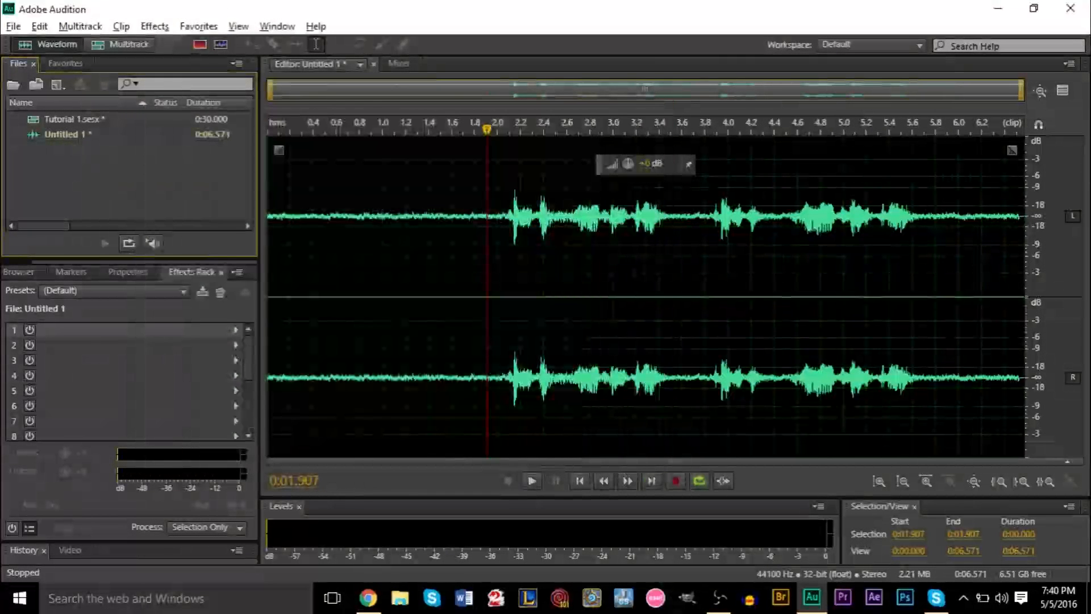
Step: Select the hiss-only stretch before the speech (about 0.77–1.86 s) and audition it
drag(437, 256, 269, 255)
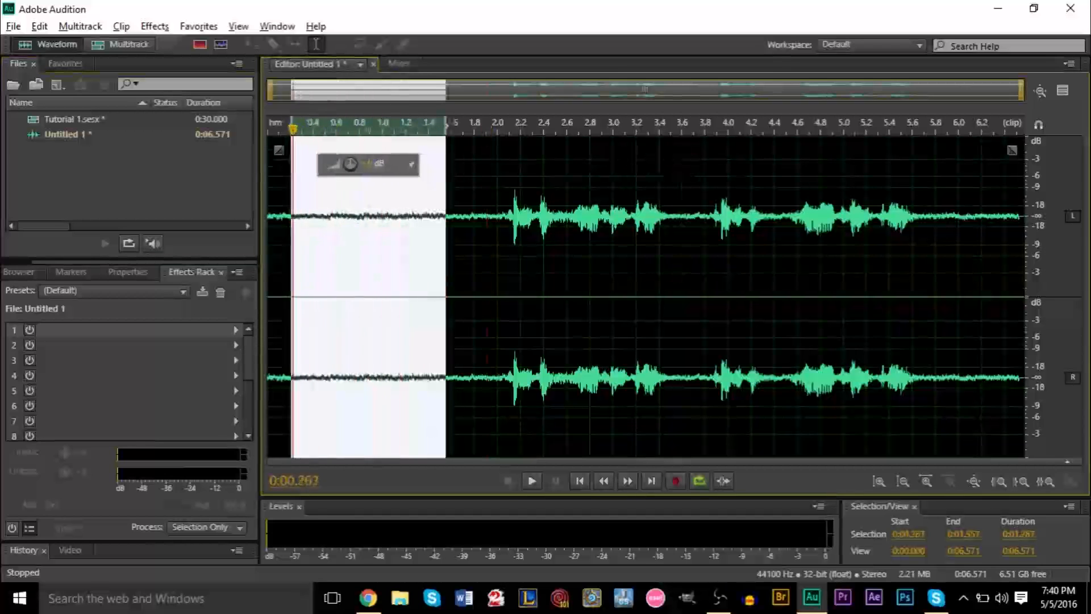
click(436, 256)
drag(357, 235, 483, 235)
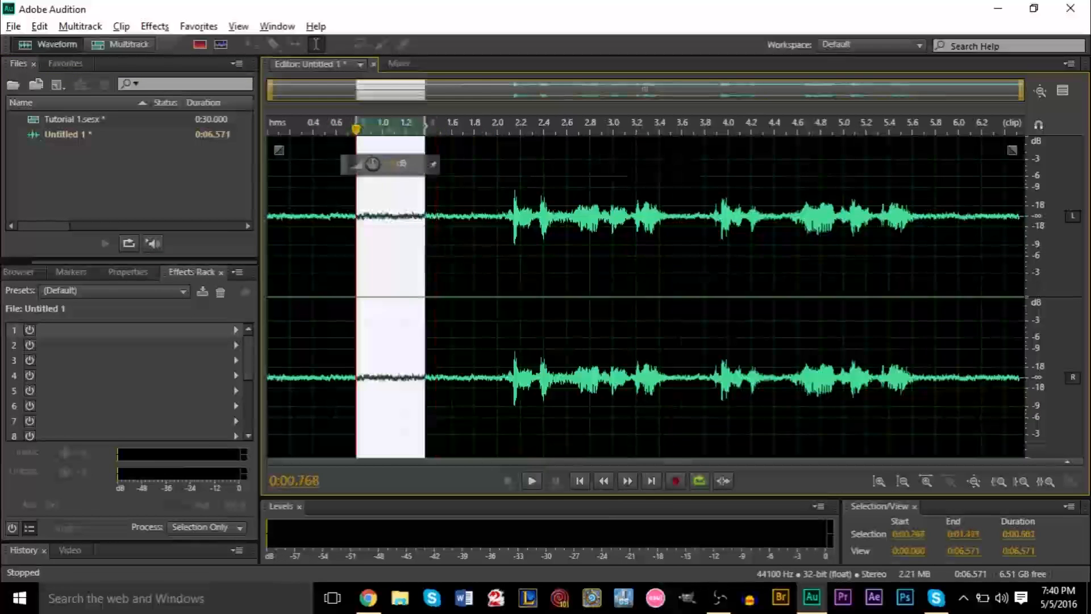
key(space)
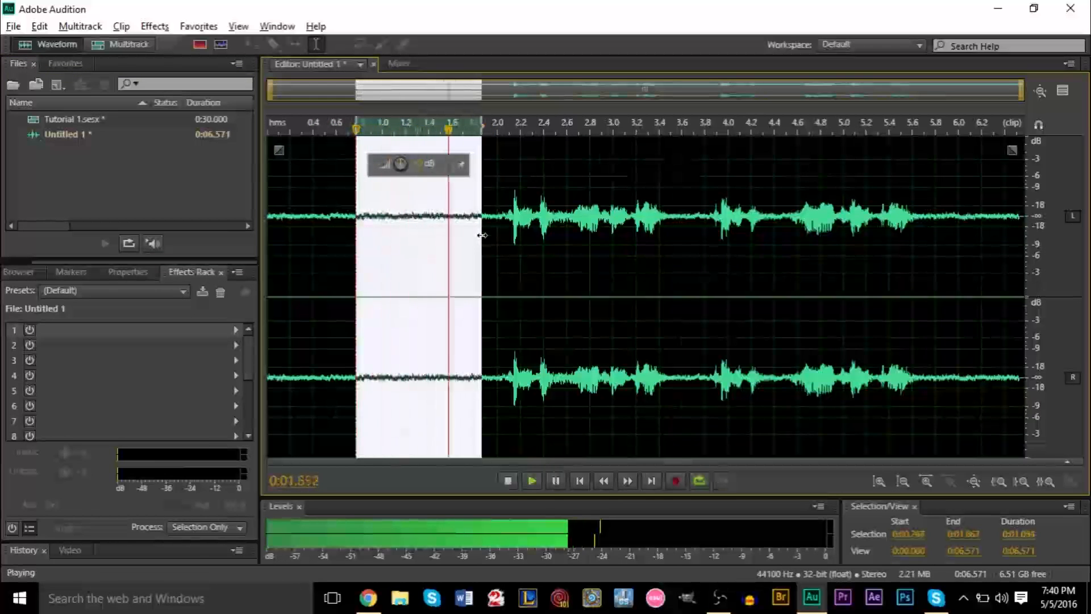
key(space)
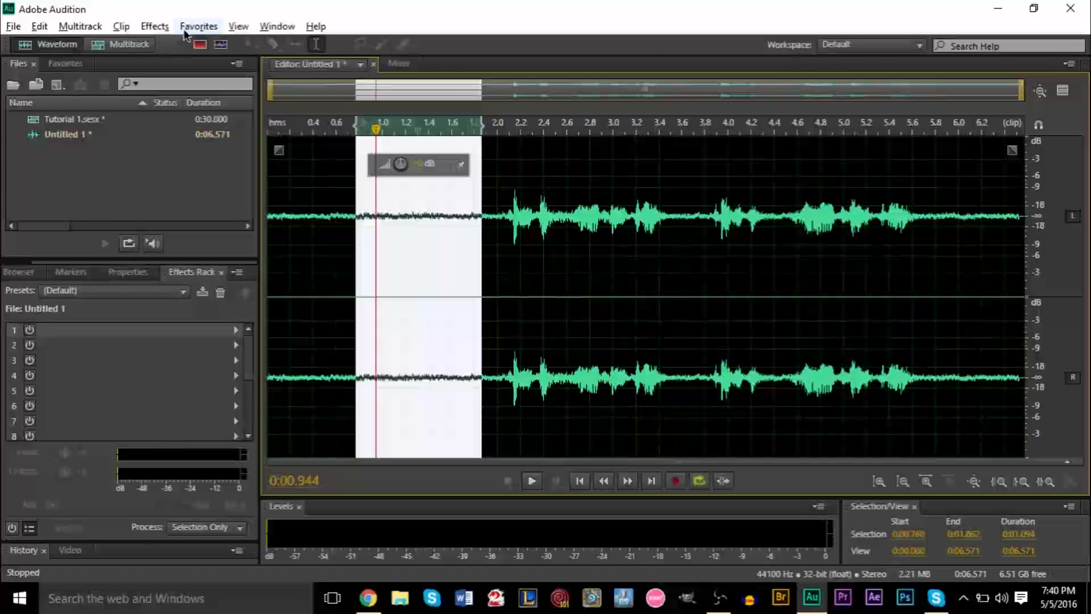
click(154, 27)
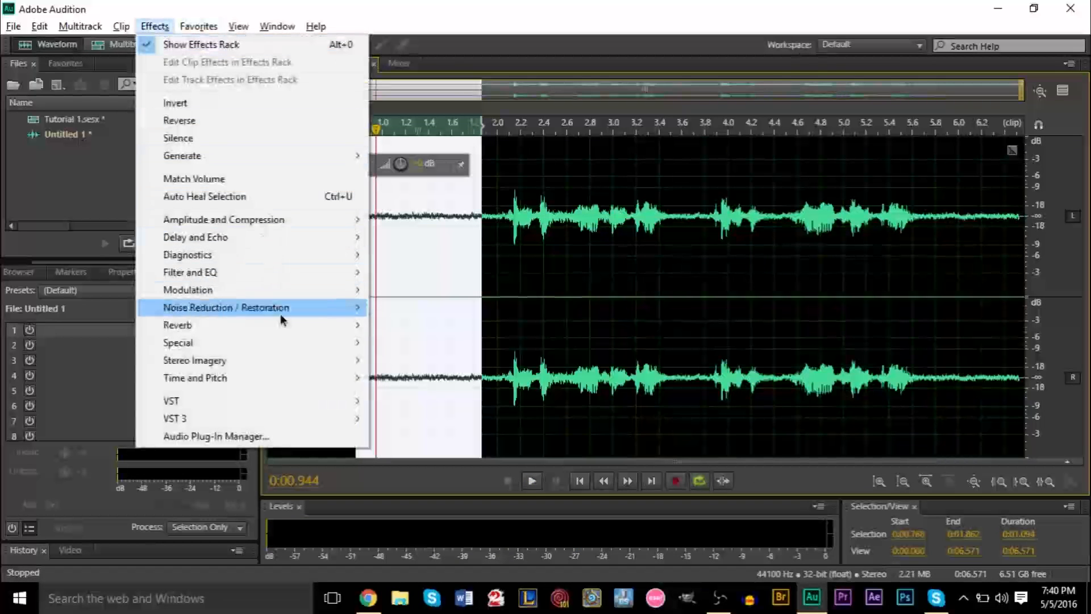
mouse_move(256, 307)
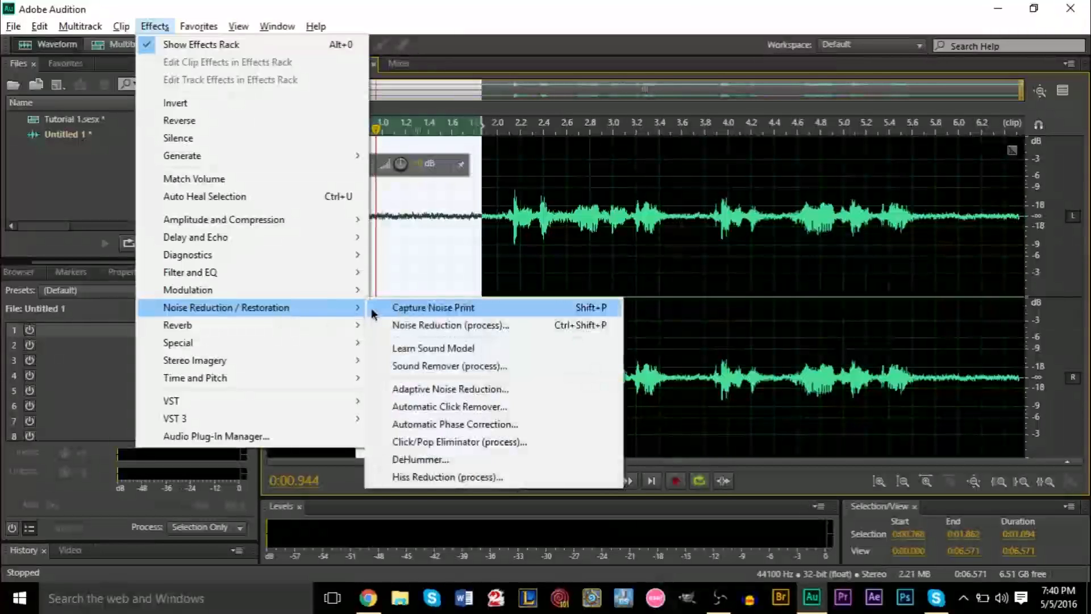
Step: Capture a noise print from the selected hiss, then select the entire recording
click(433, 307)
key(ctrl+a)
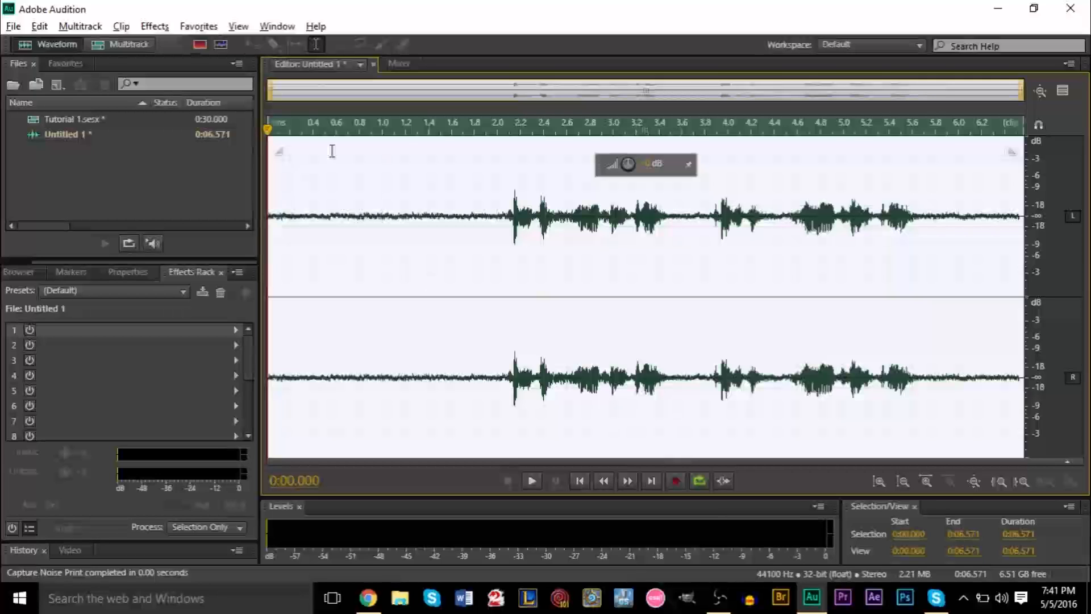
click(154, 26)
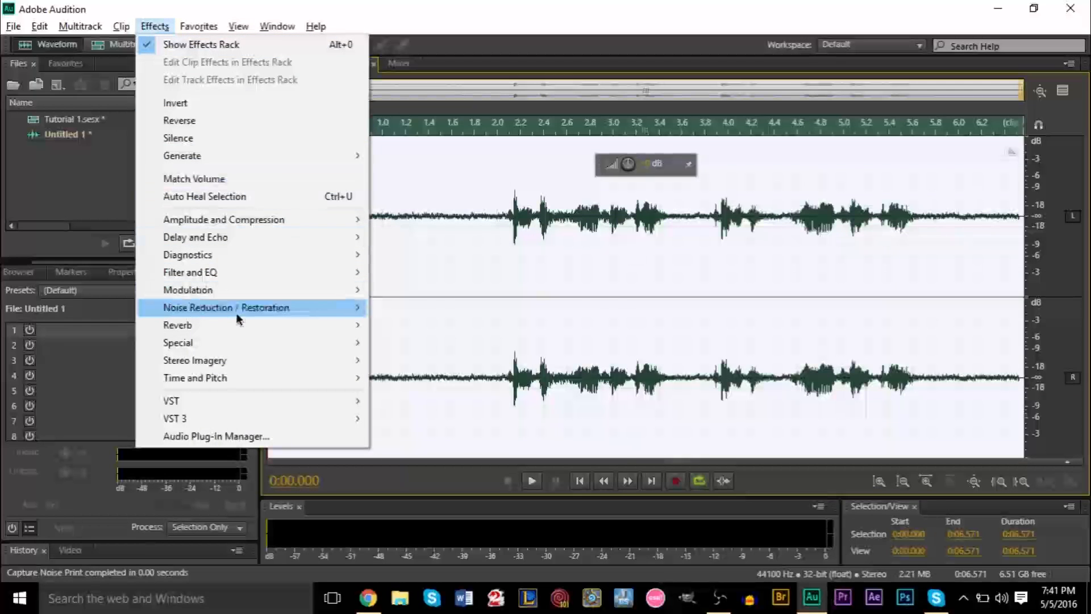
mouse_move(226, 308)
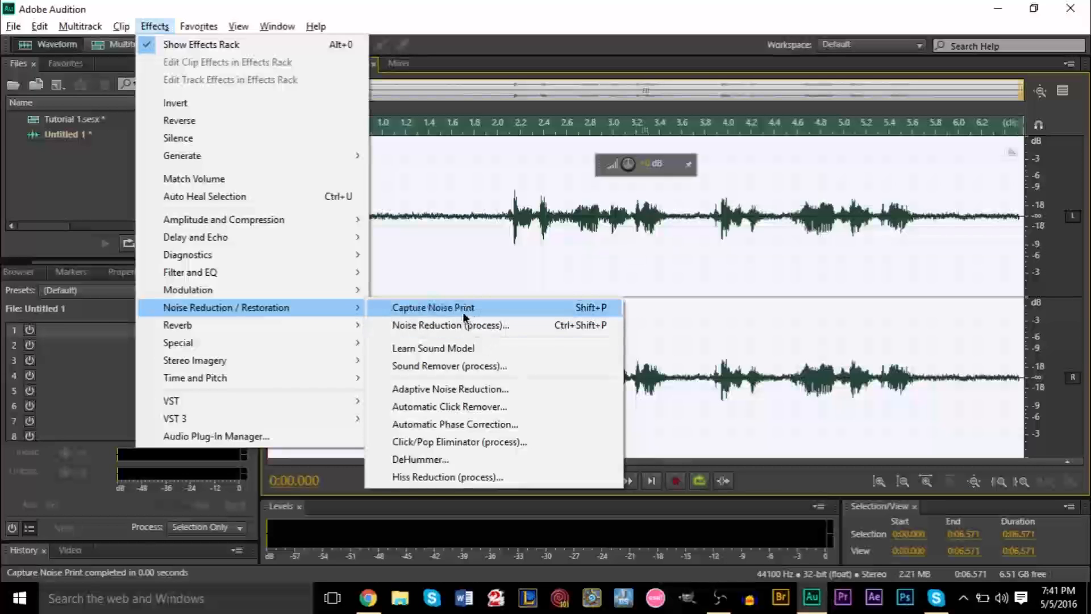
Step: Open Noise Reduction (process), test the Noise Reduction slider around 90–100% and push Reduce by to 100 dB
click(467, 329)
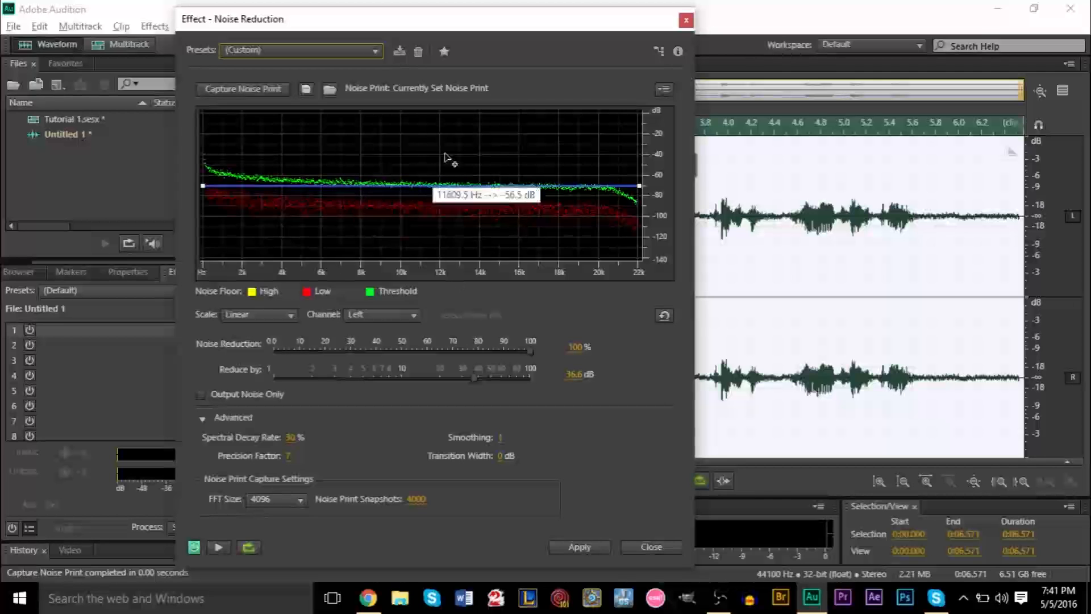
drag(434, 21, 502, 21)
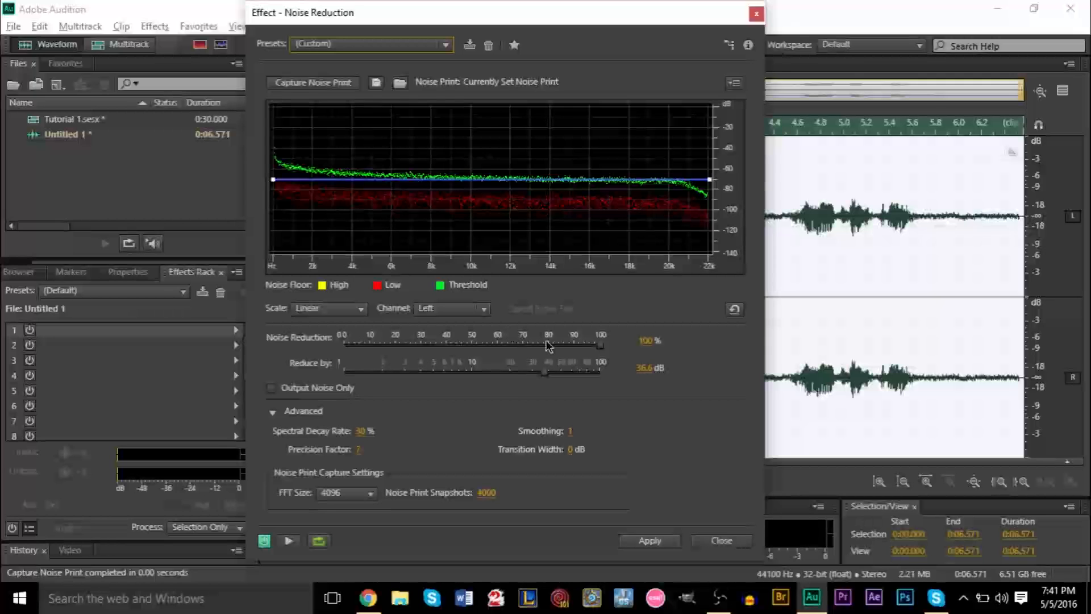
drag(601, 345, 344, 348)
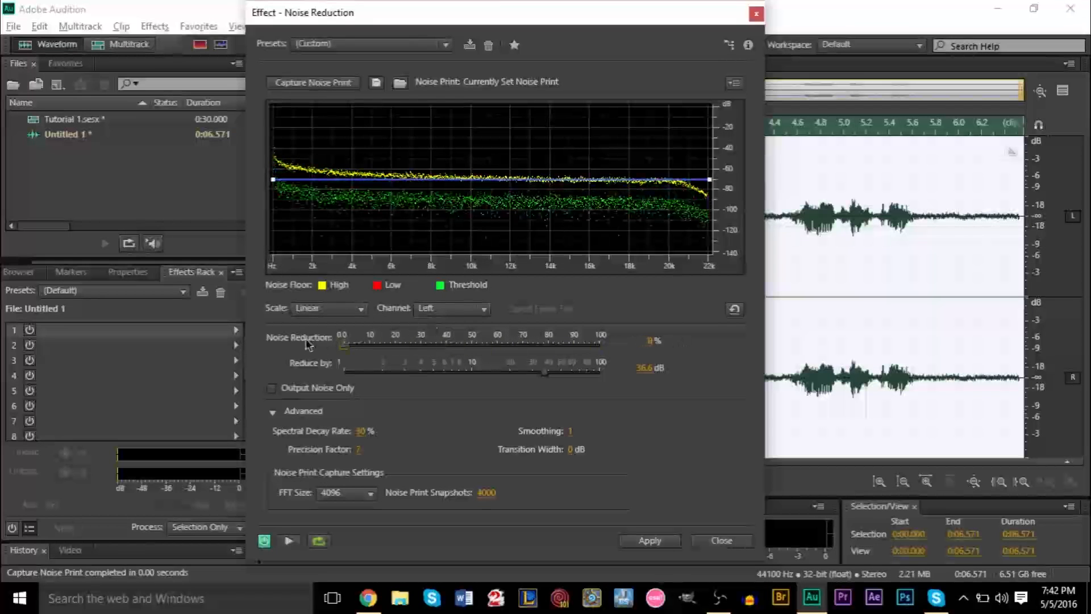
drag(343, 346, 602, 344)
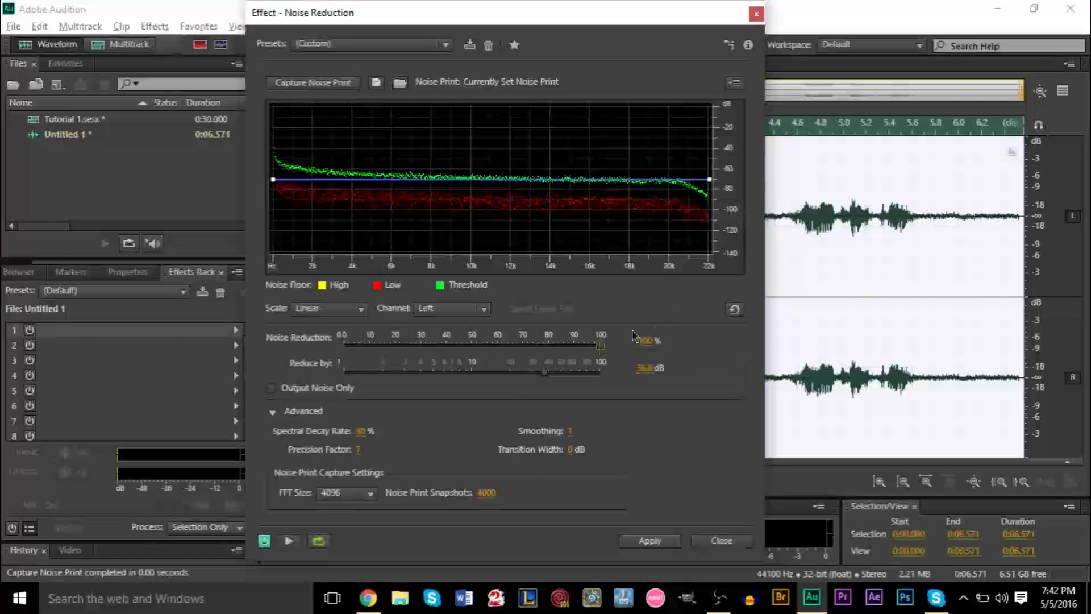
mouse_move(601, 344)
mouse_down()
mouse_move(574, 354)
mouse_move(603, 350)
mouse_up()
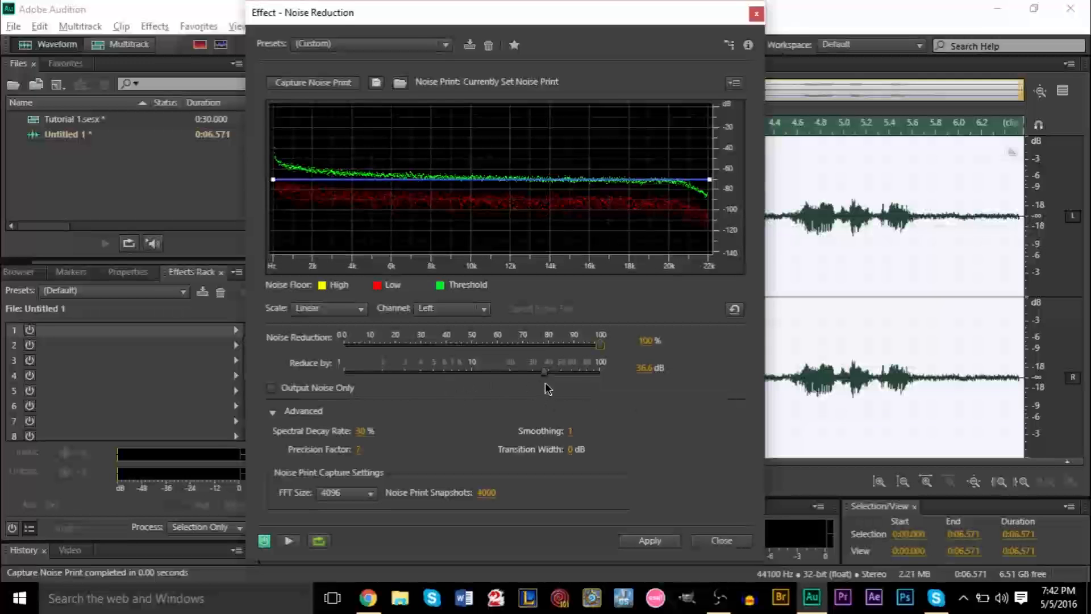
drag(546, 372, 602, 371)
Step: Try Reduce by values between 100 dB and about 15.5 dB, then start previewing
drag(602, 372, 498, 377)
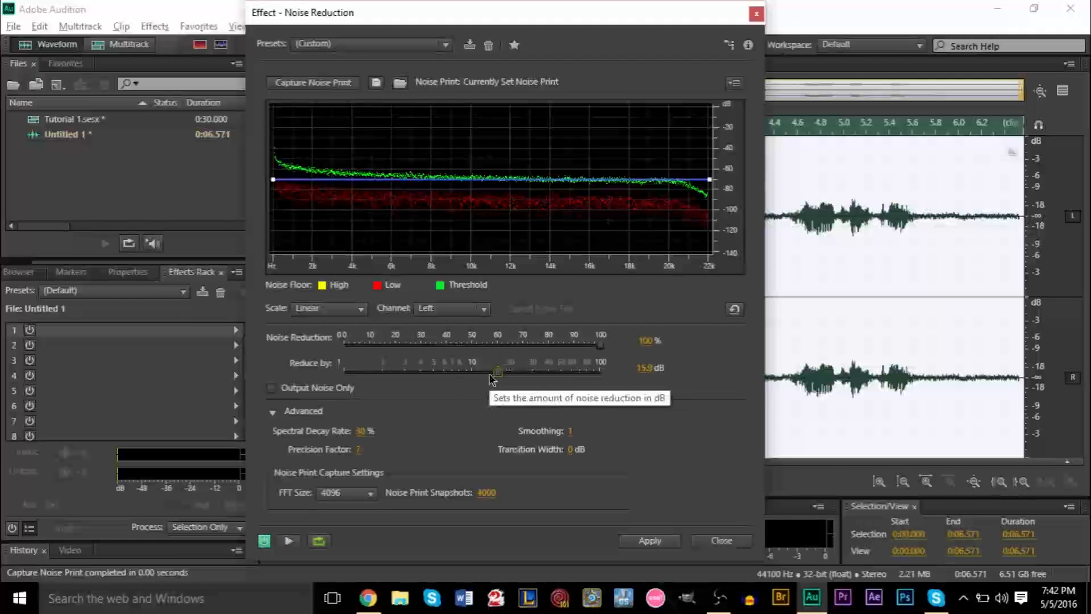
drag(498, 377, 602, 372)
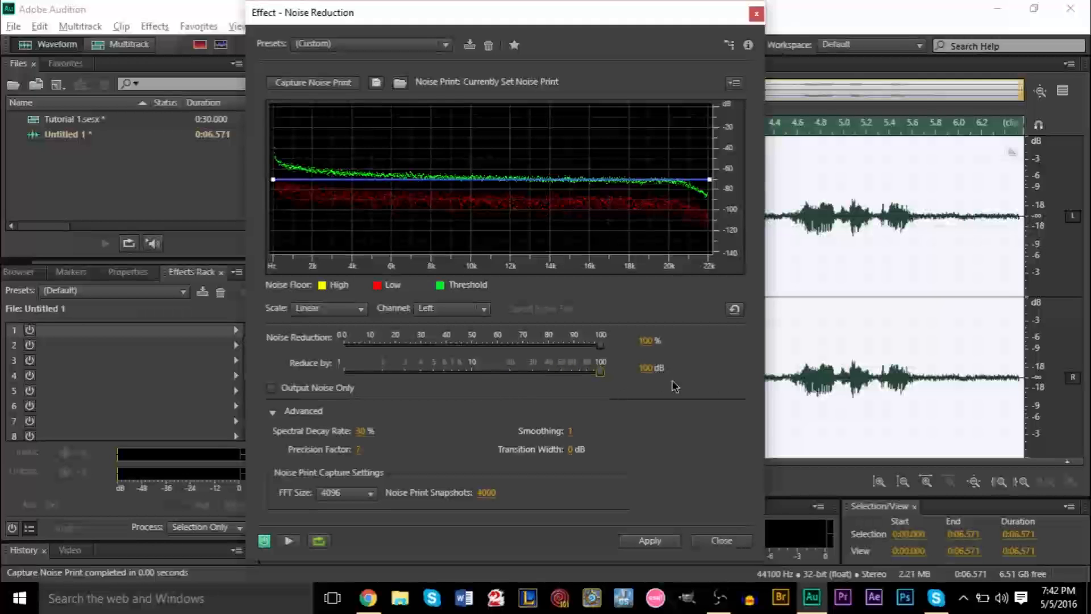
drag(603, 373, 498, 376)
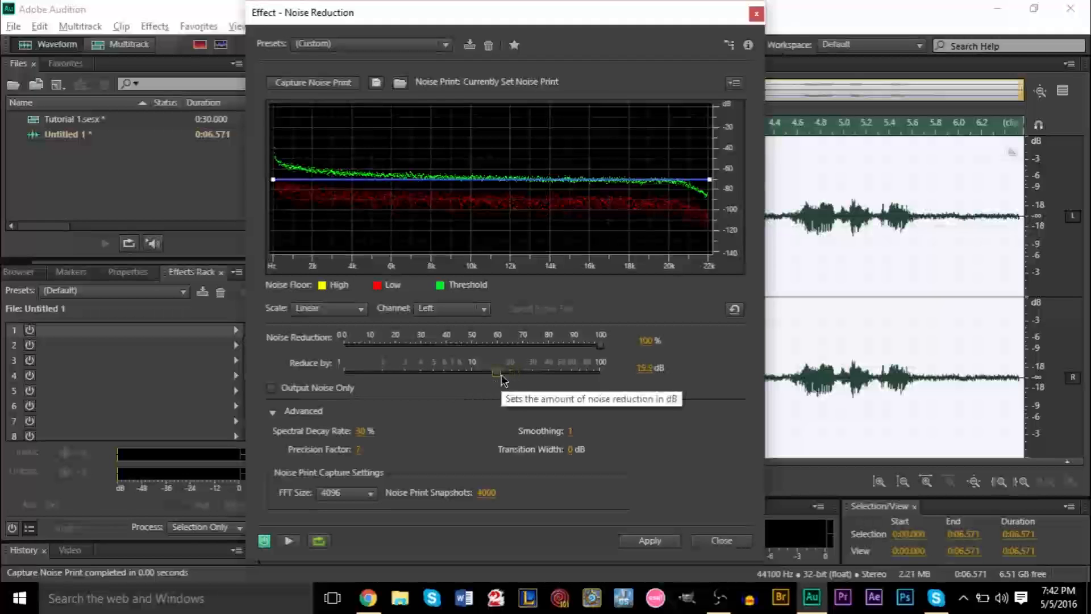
drag(503, 375, 493, 376)
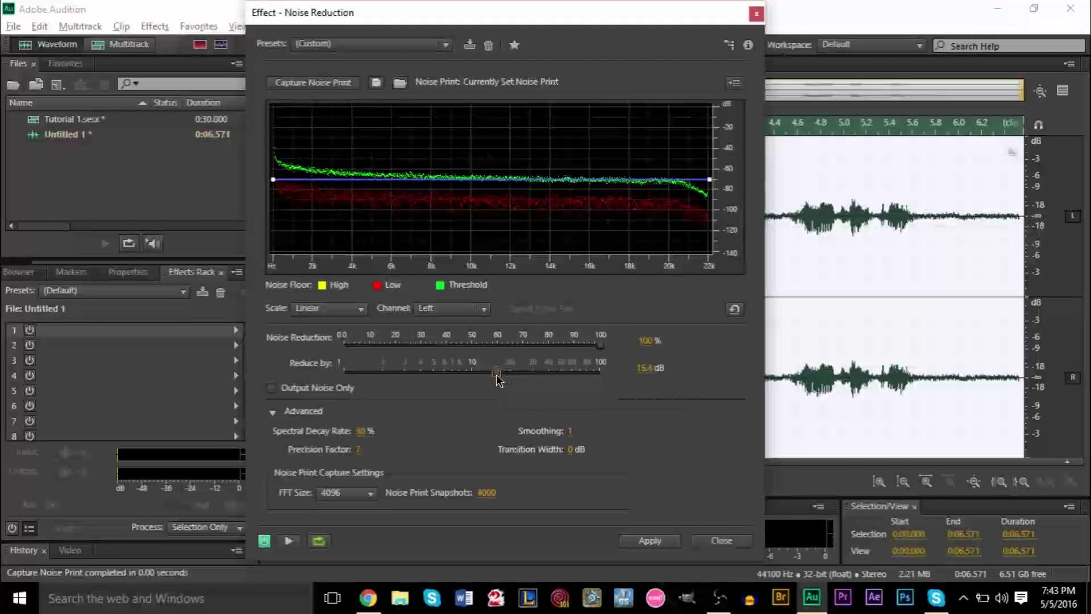
click(289, 540)
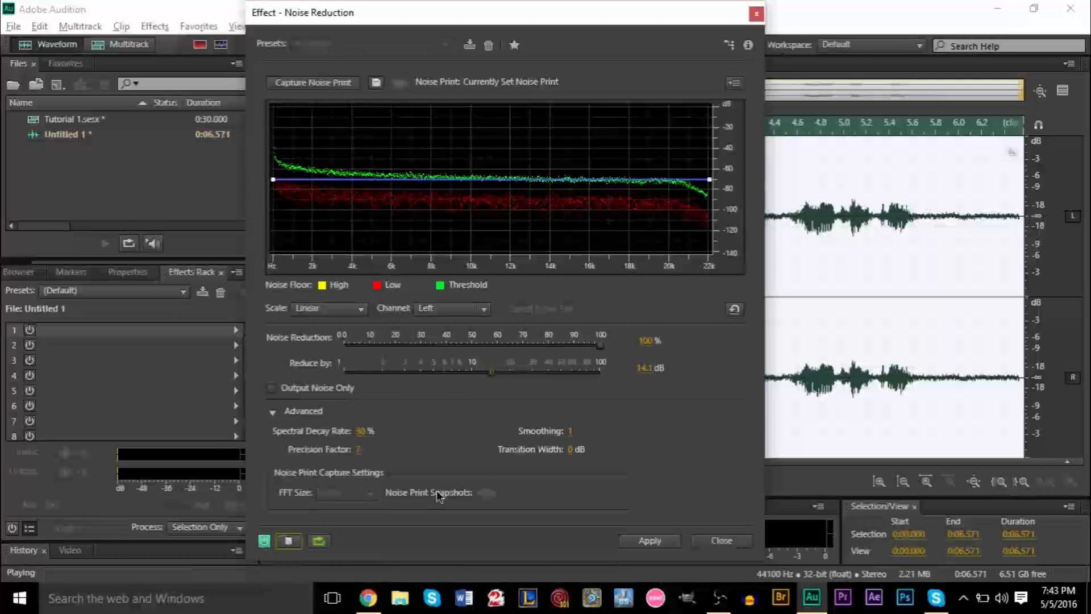
Step: Adjust Reduce by while listening, through 36, 49, 100 and 53 dB, settling at 44.8 dB
drag(493, 375, 543, 379)
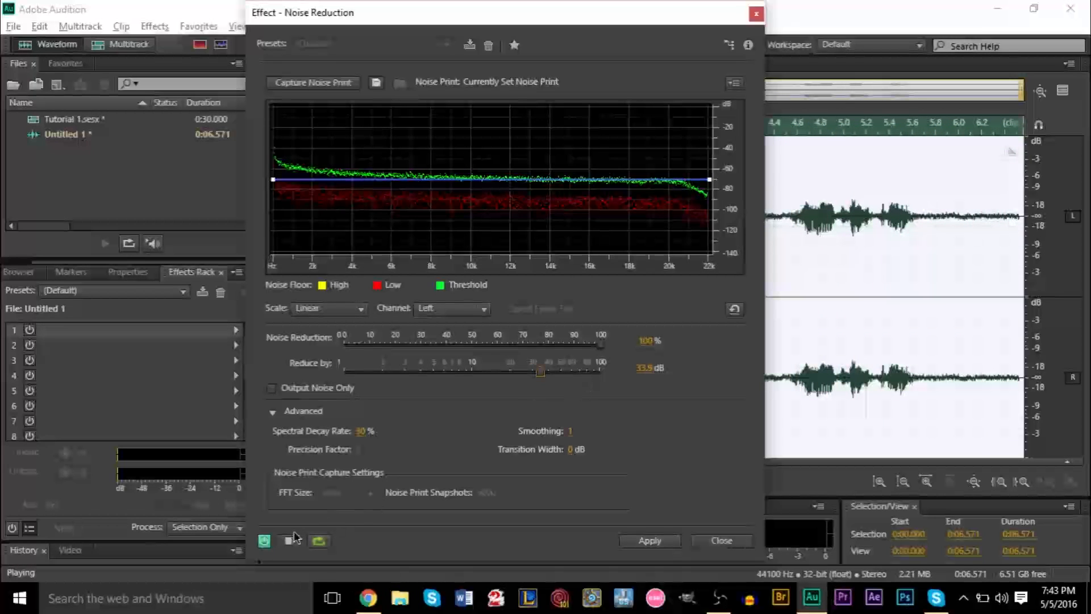
drag(540, 375, 559, 380)
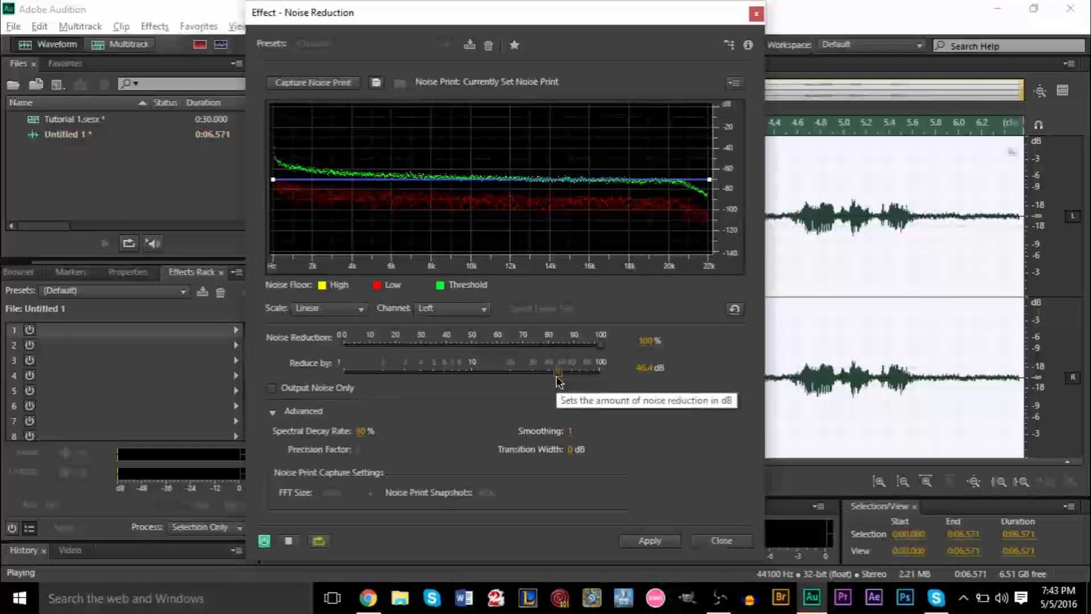
drag(558, 375, 563, 375)
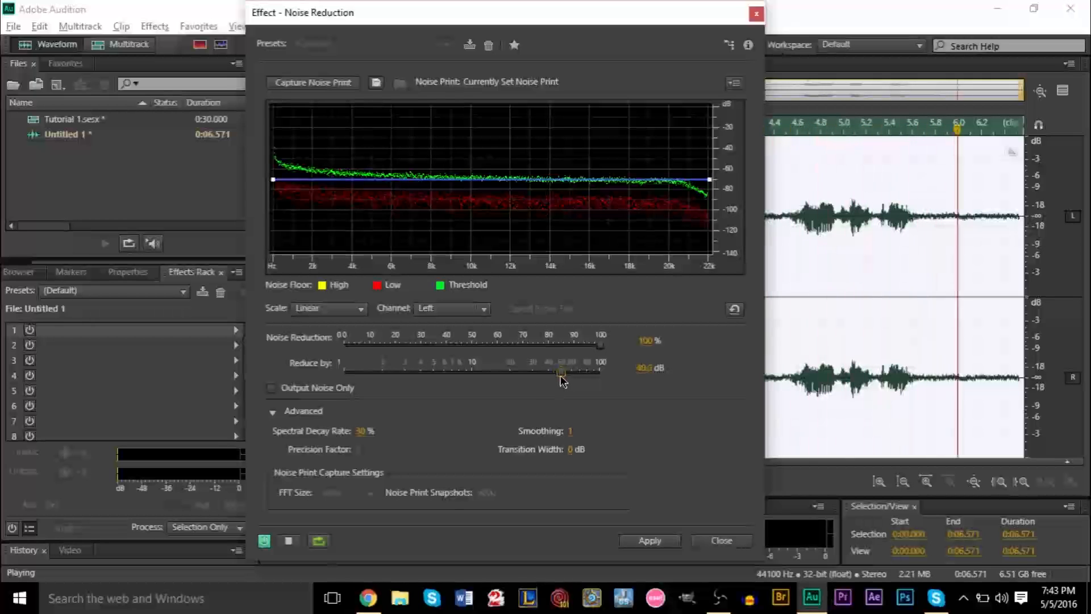
drag(561, 375, 601, 376)
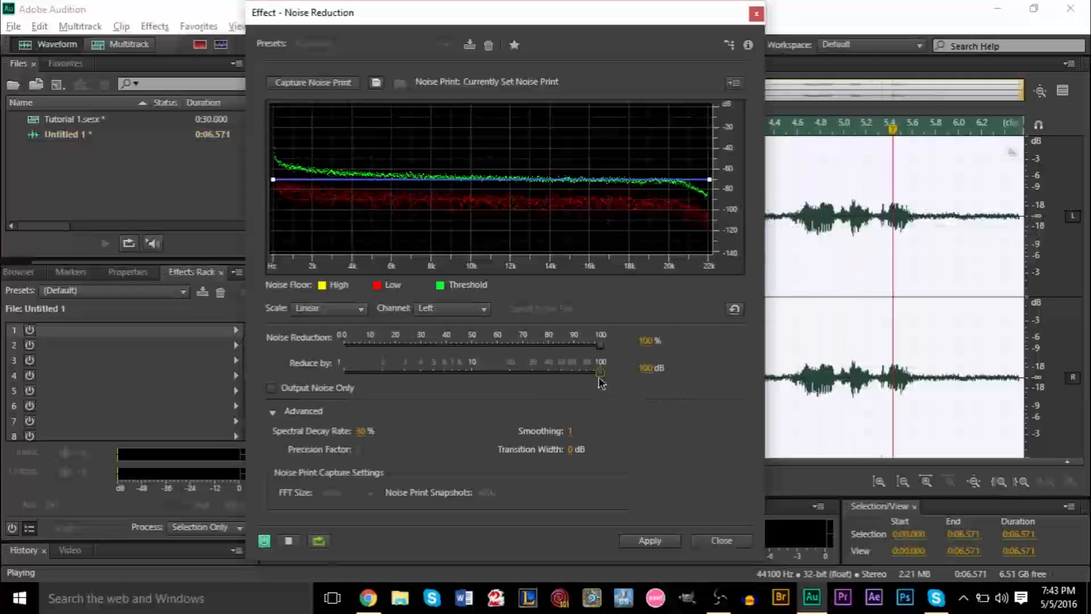
drag(600, 375, 545, 375)
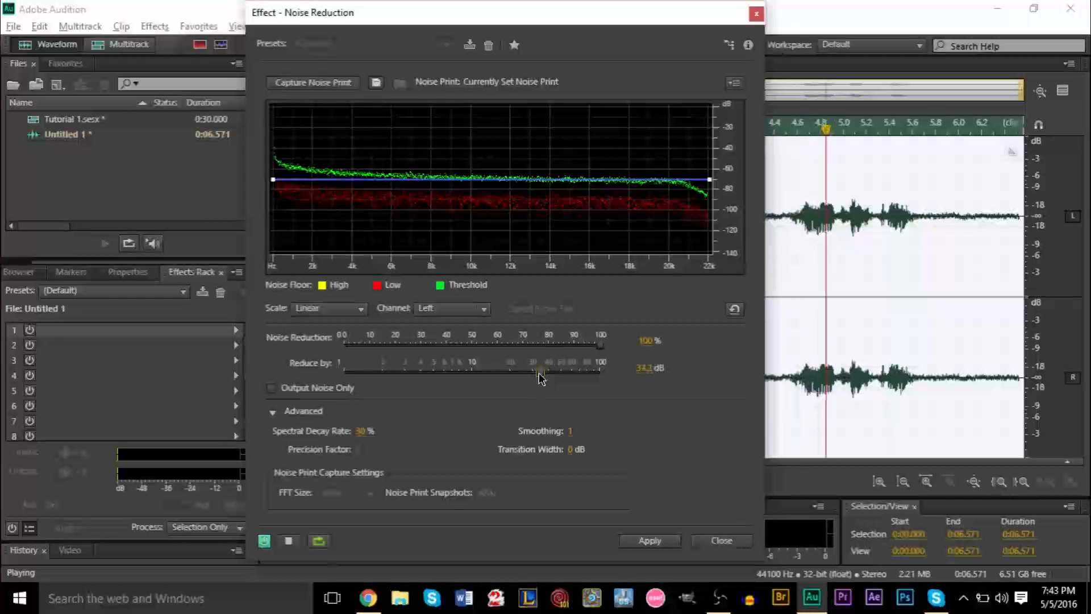
drag(546, 375, 556, 376)
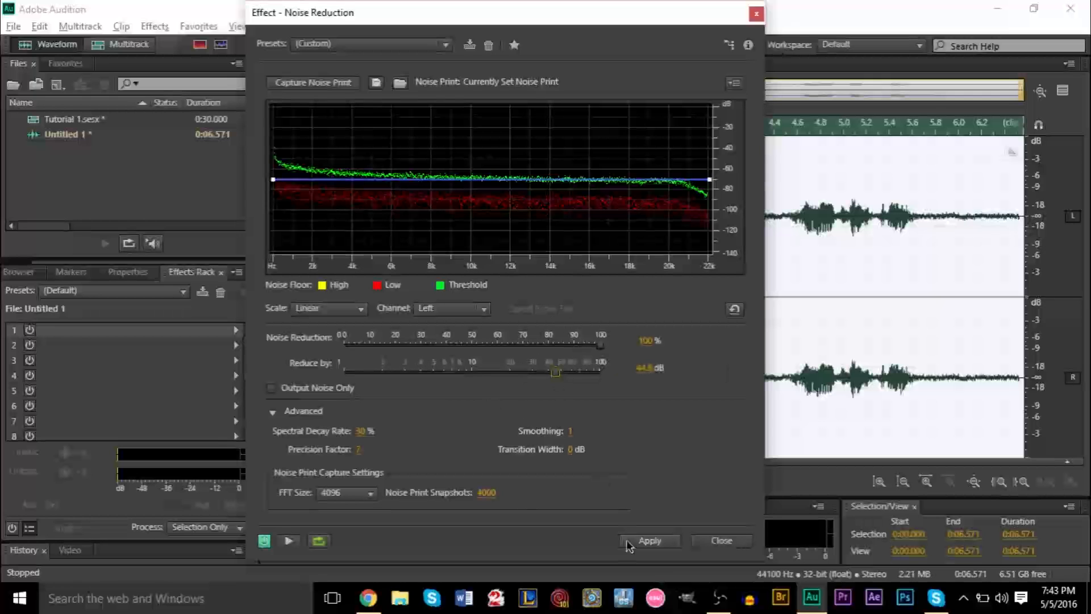
Step: Apply the noise reduction and play the now-silent stretch before the speech
click(650, 541)
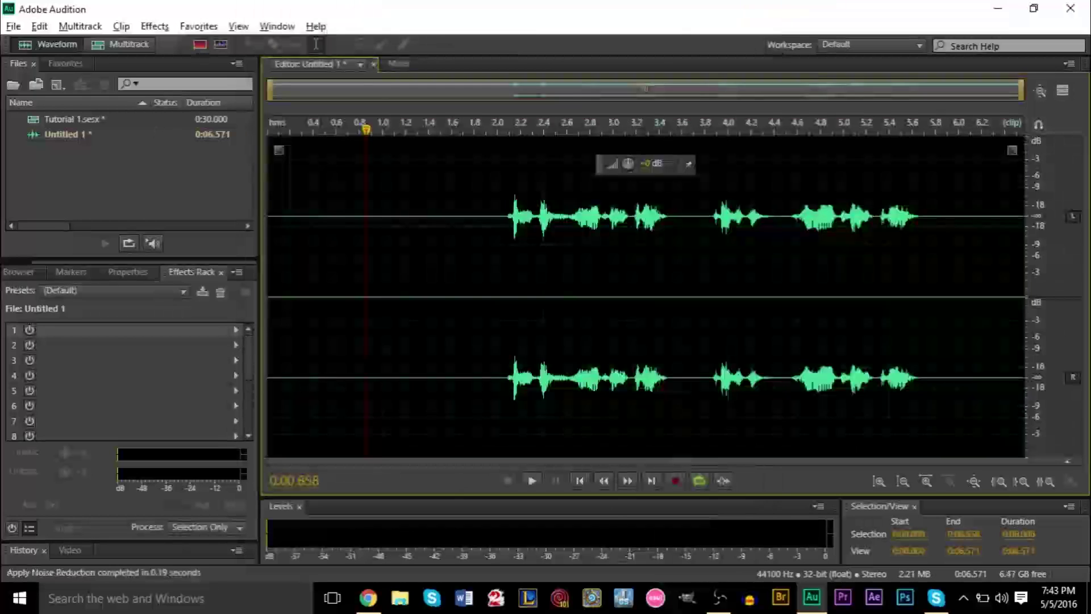
drag(367, 368, 447, 371)
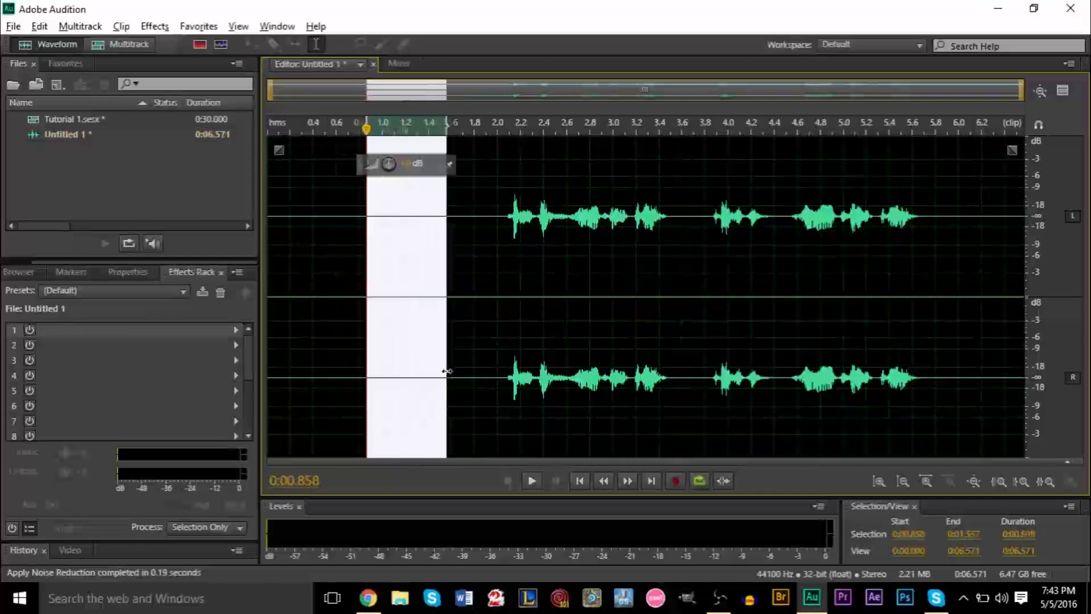
key(space)
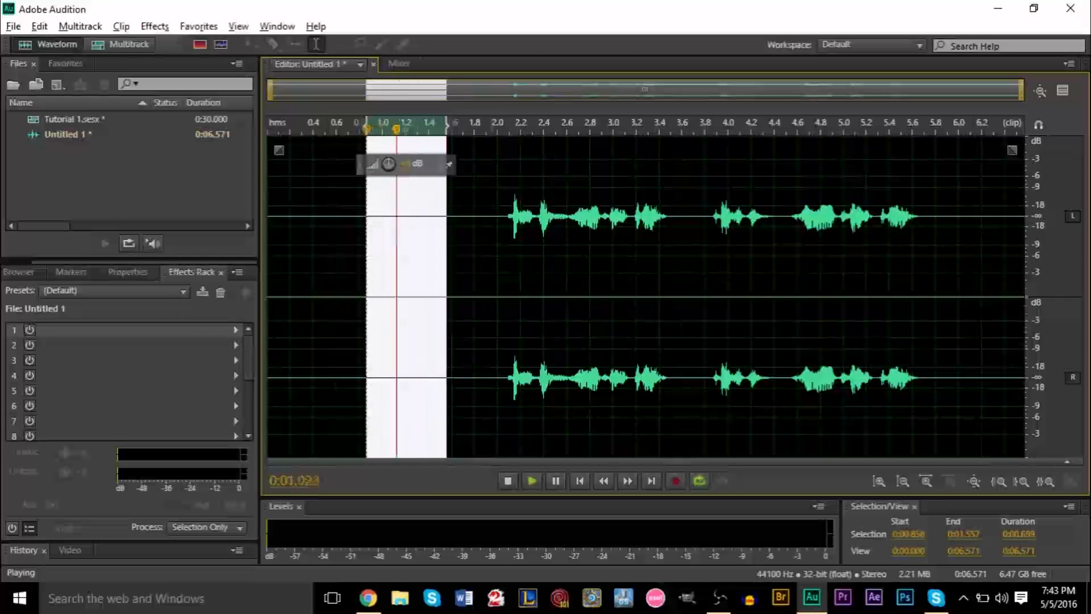
key(space)
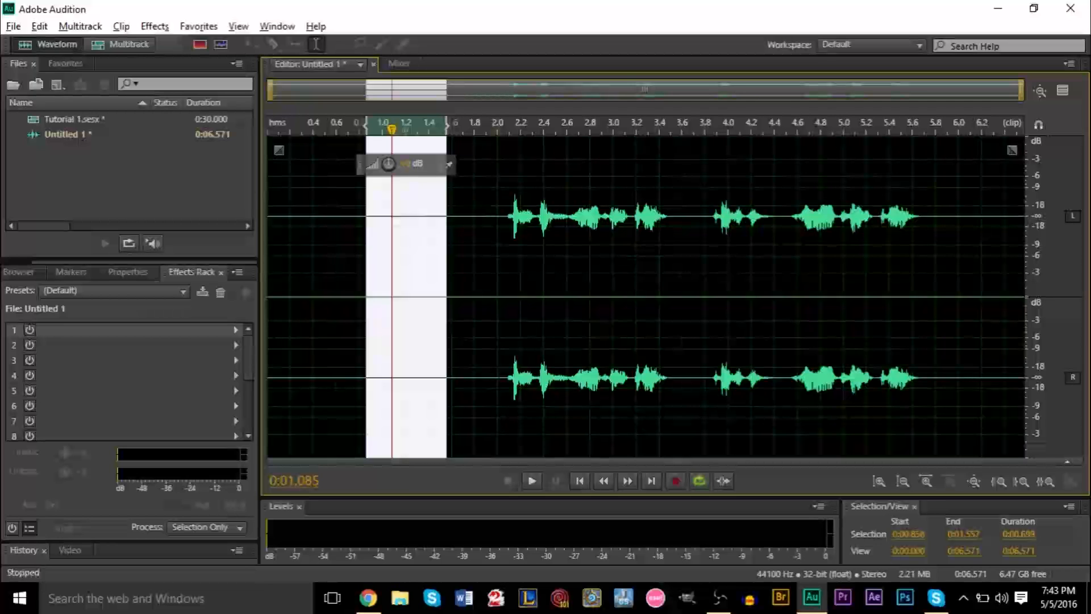
Step: Play the first spoken phrase to check it, then clear the selection
drag(498, 368, 706, 369)
key(space)
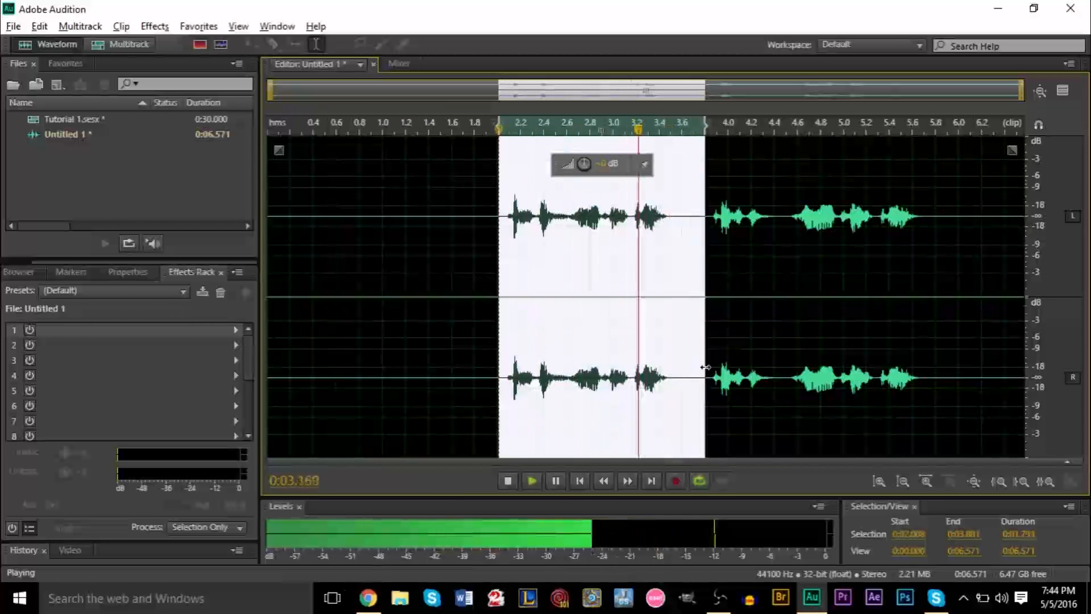
key(space)
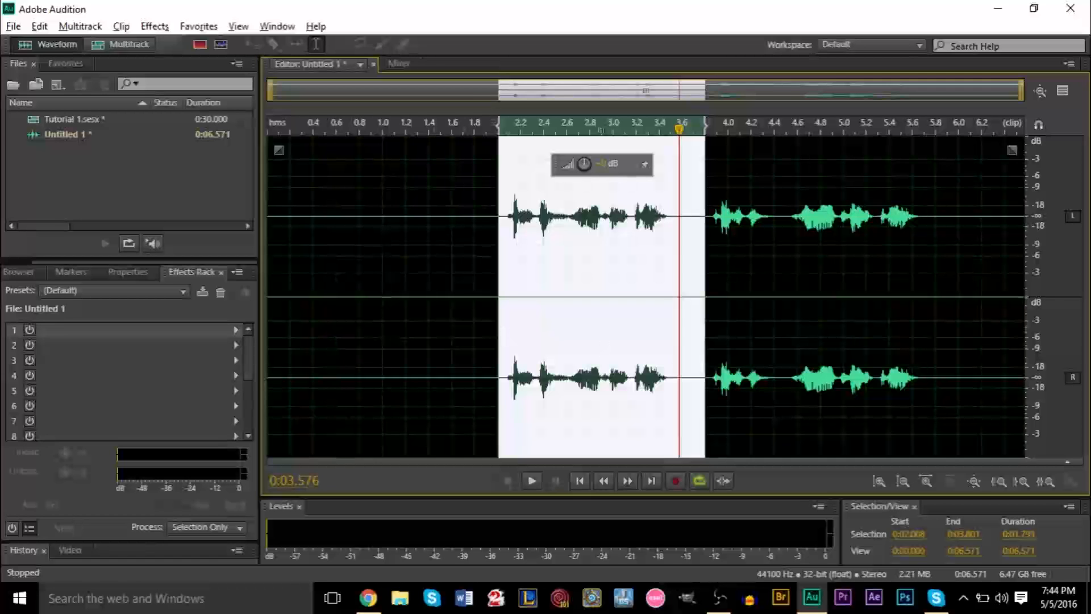
click(432, 256)
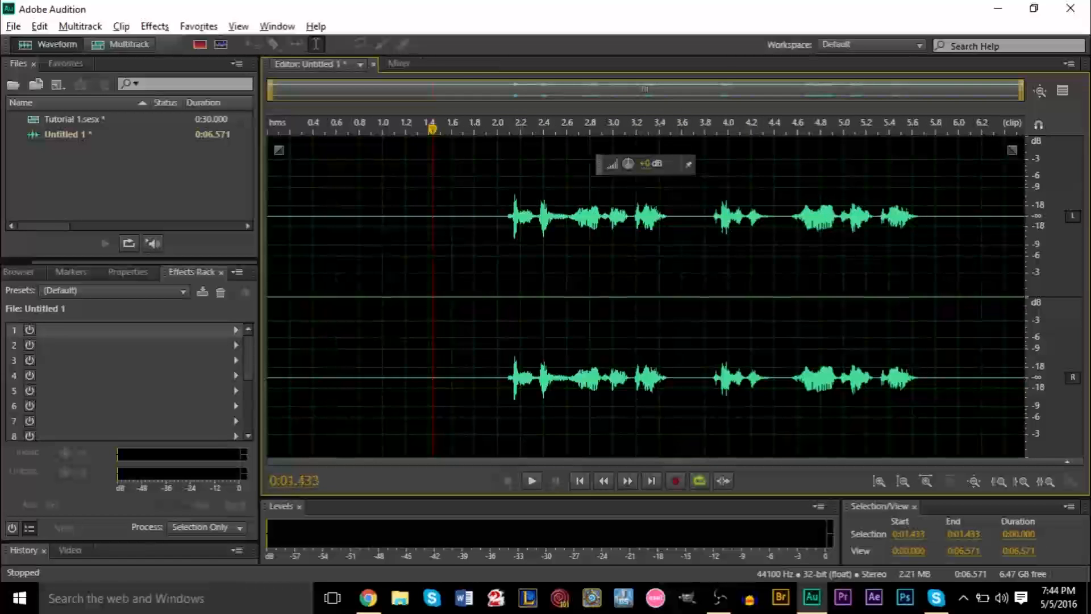